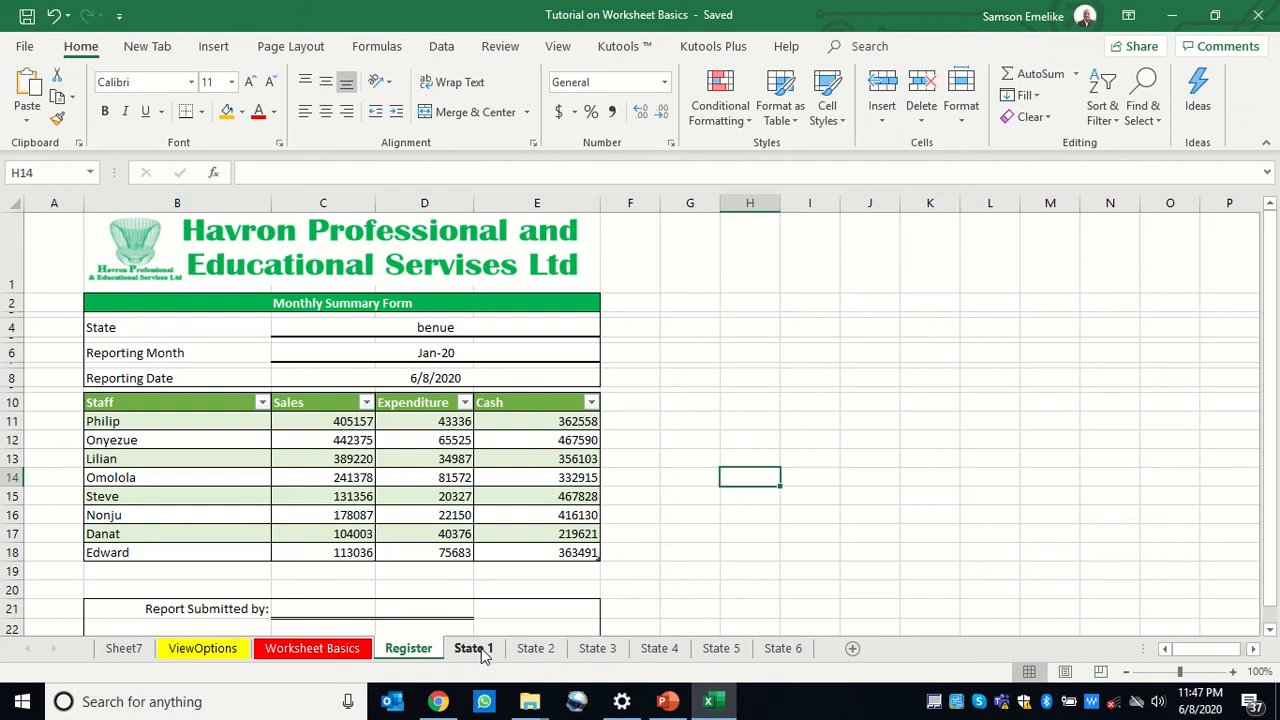
Step: View the sheets State 1 through State 6 one after another to inspect their contents
click(476, 649)
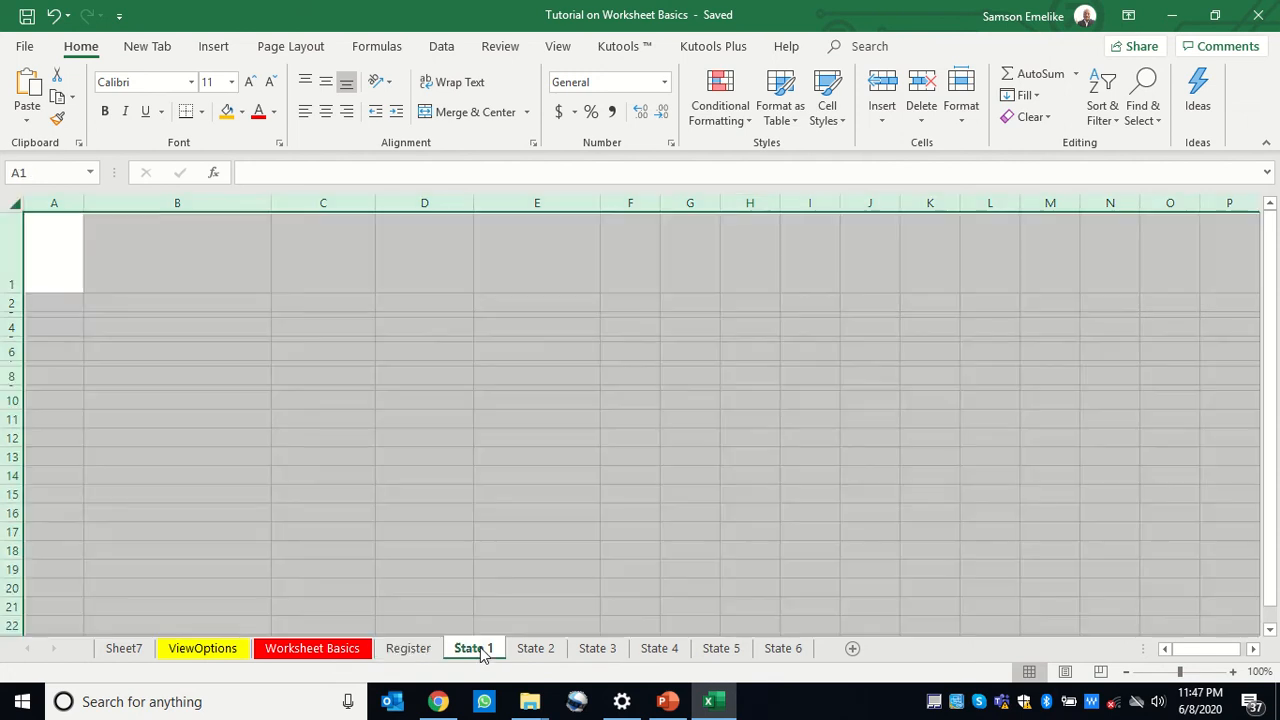
click(532, 649)
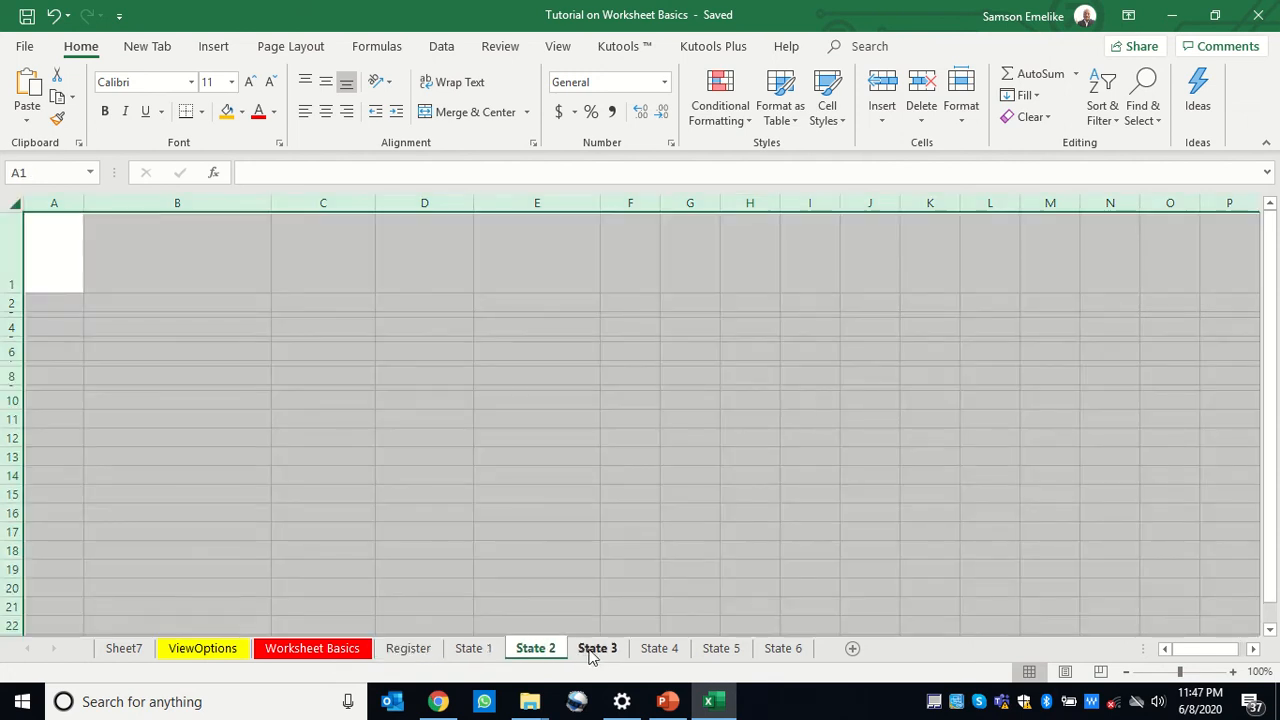
click(596, 651)
click(658, 650)
click(712, 651)
click(776, 650)
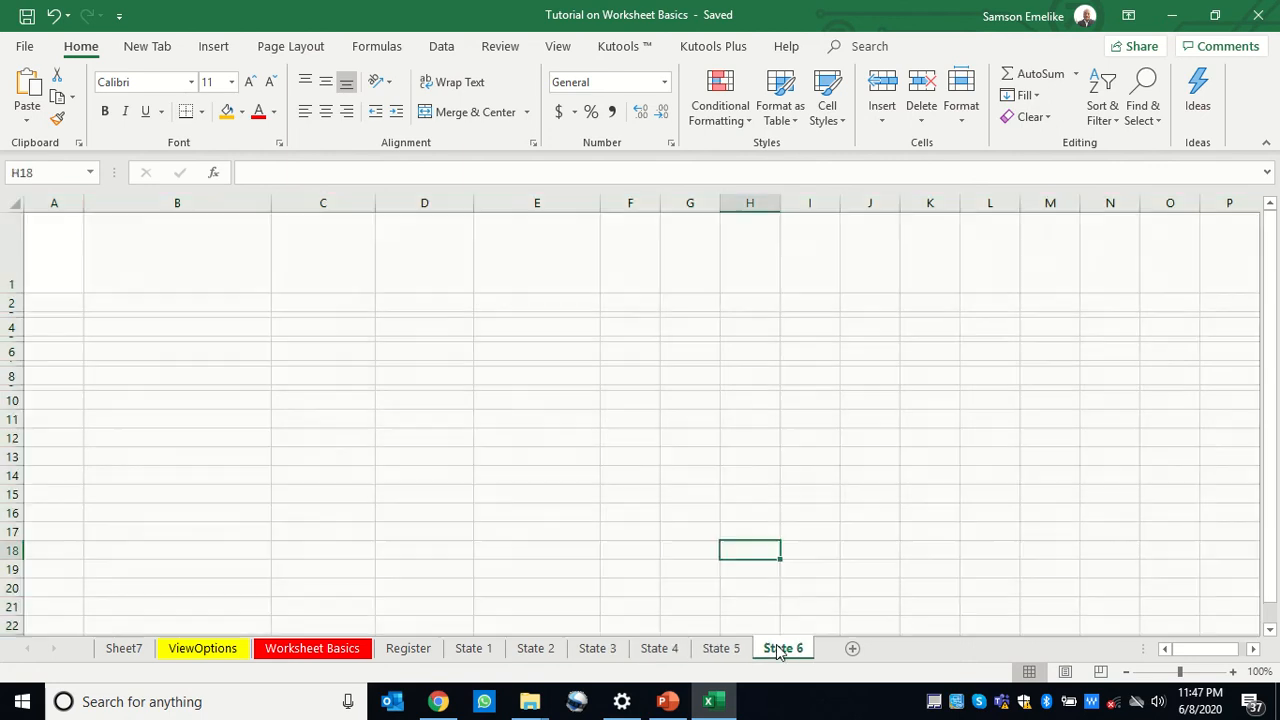
Step: Group the sheets State 1 through State 6 and enter Havron in cell E1 of all of them
click(476, 652)
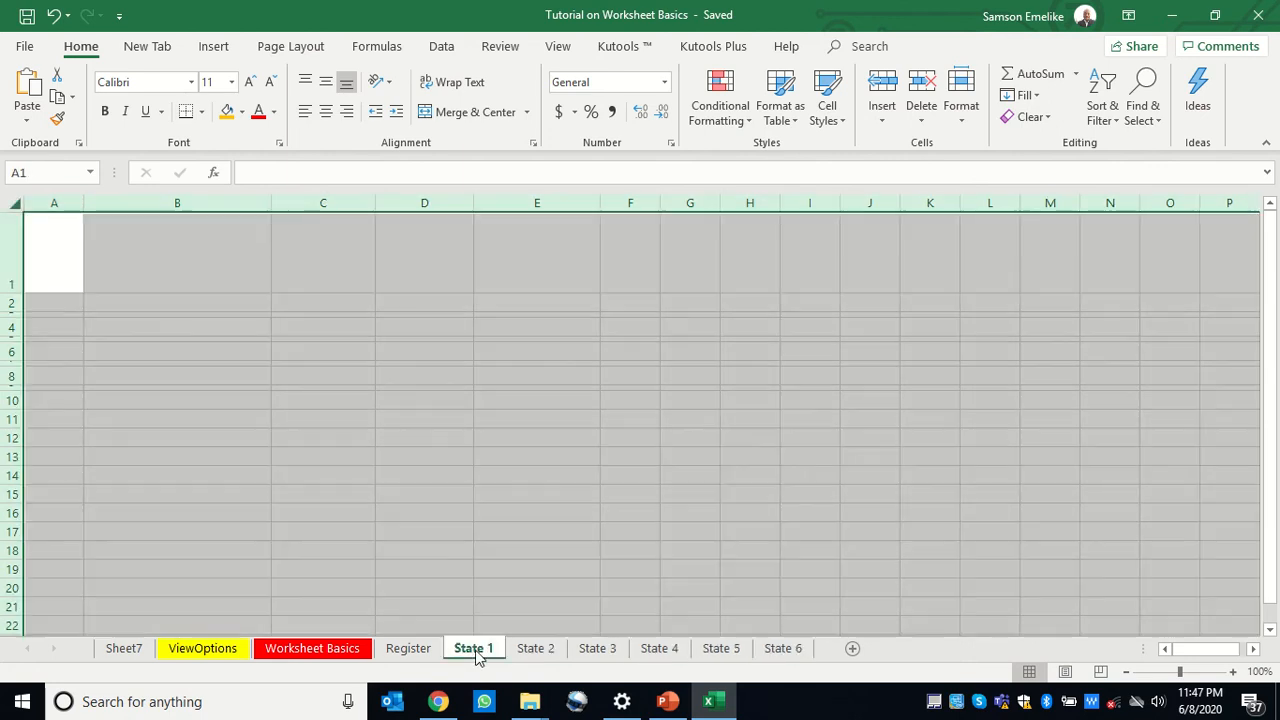
shift+click(777, 650)
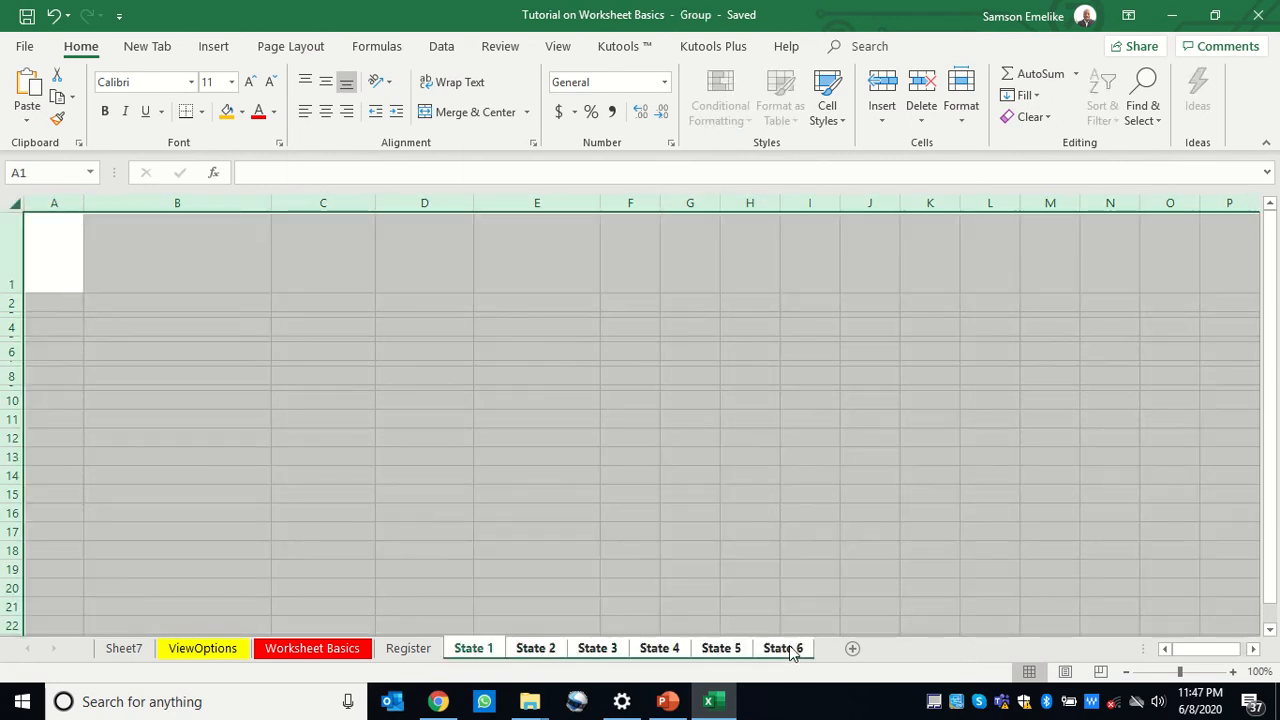
click(537, 232)
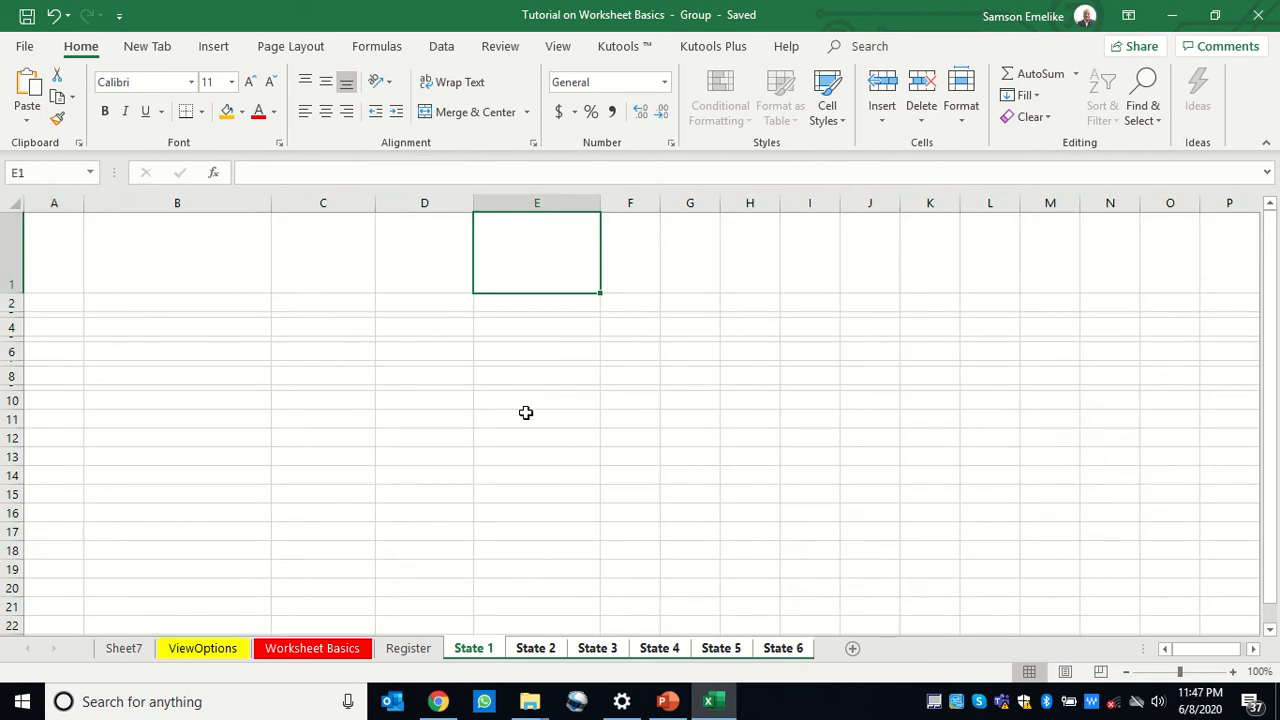
text(Havron)
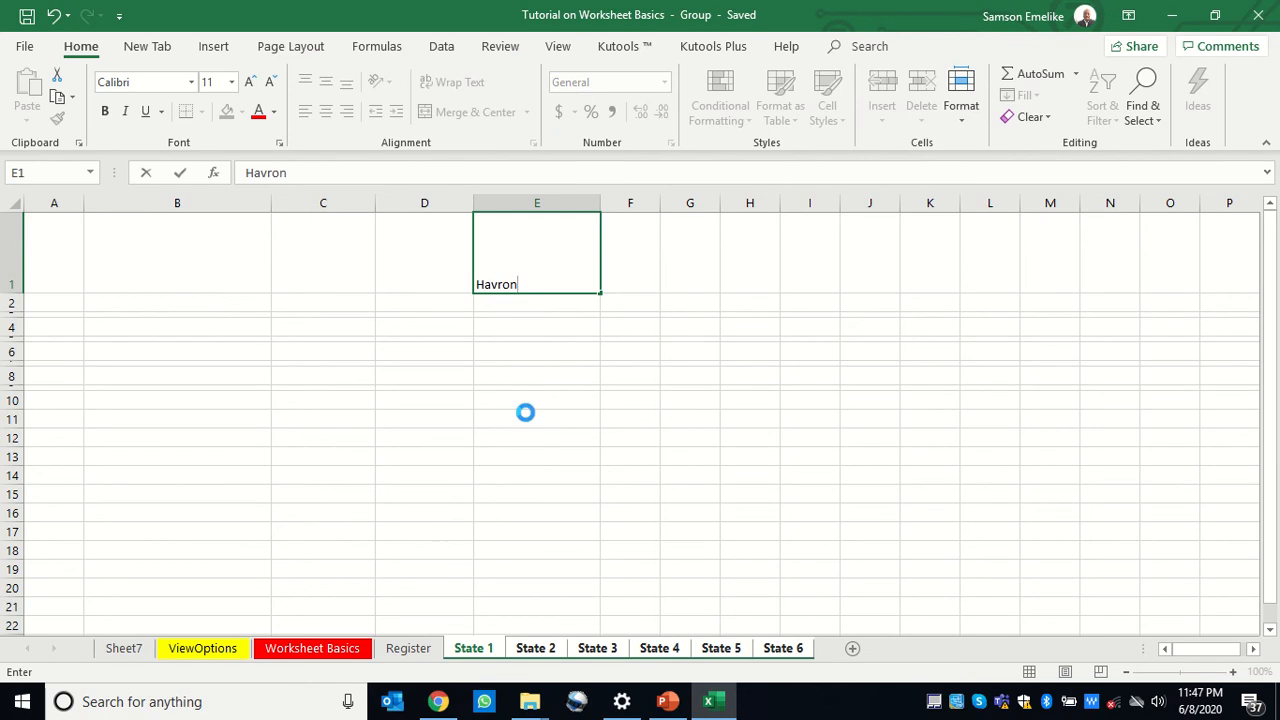
key(Return)
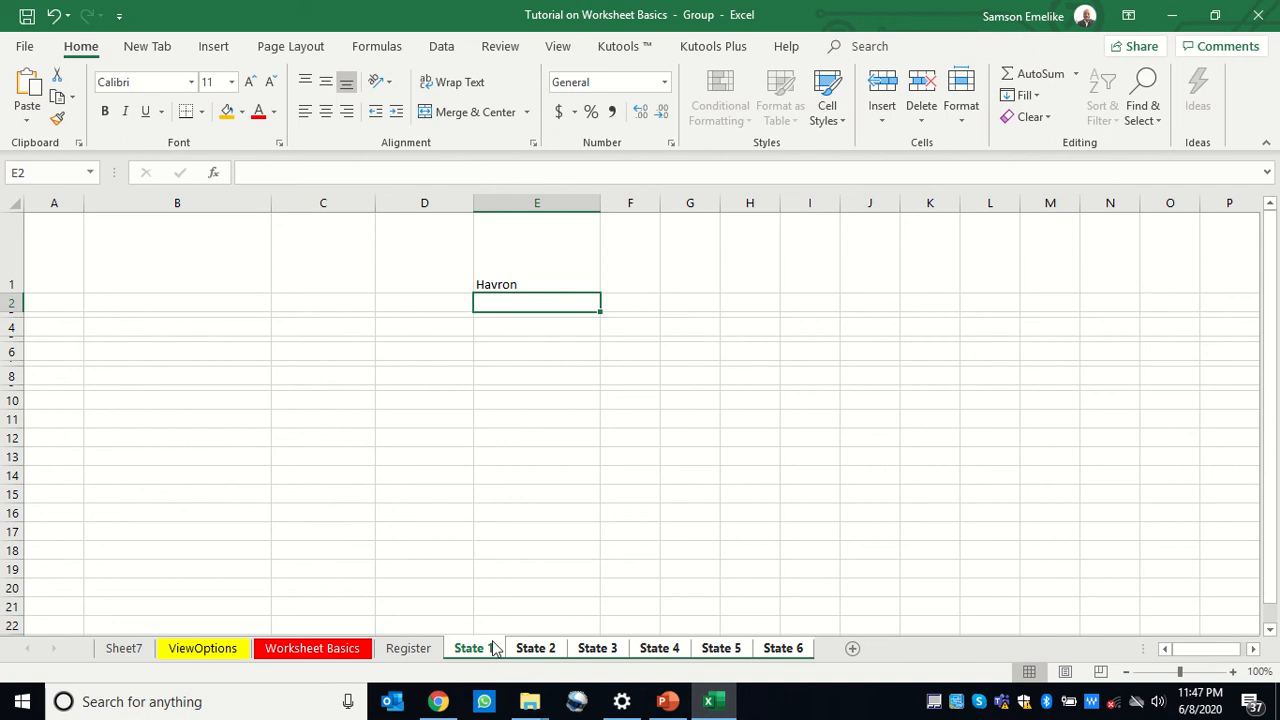
Step: Ungroup the State sheets and check the entry in E1 on the individual sheets
click(543, 650)
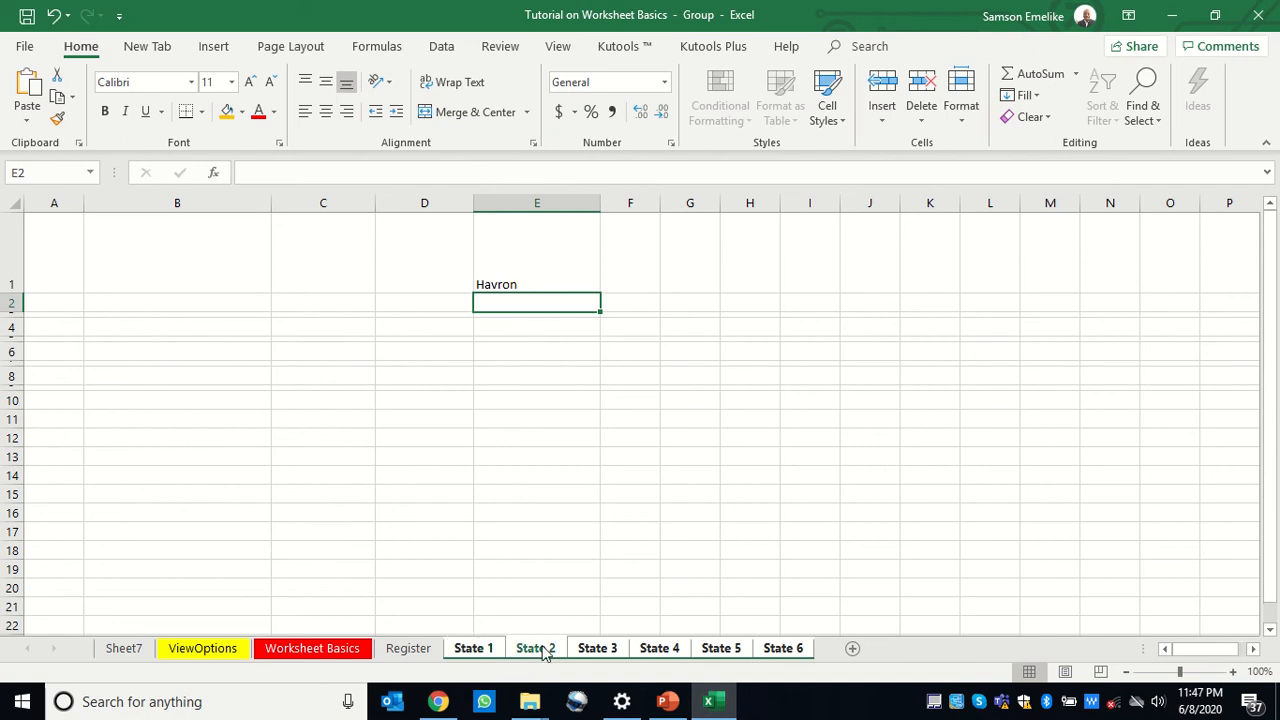
click(596, 652)
click(662, 652)
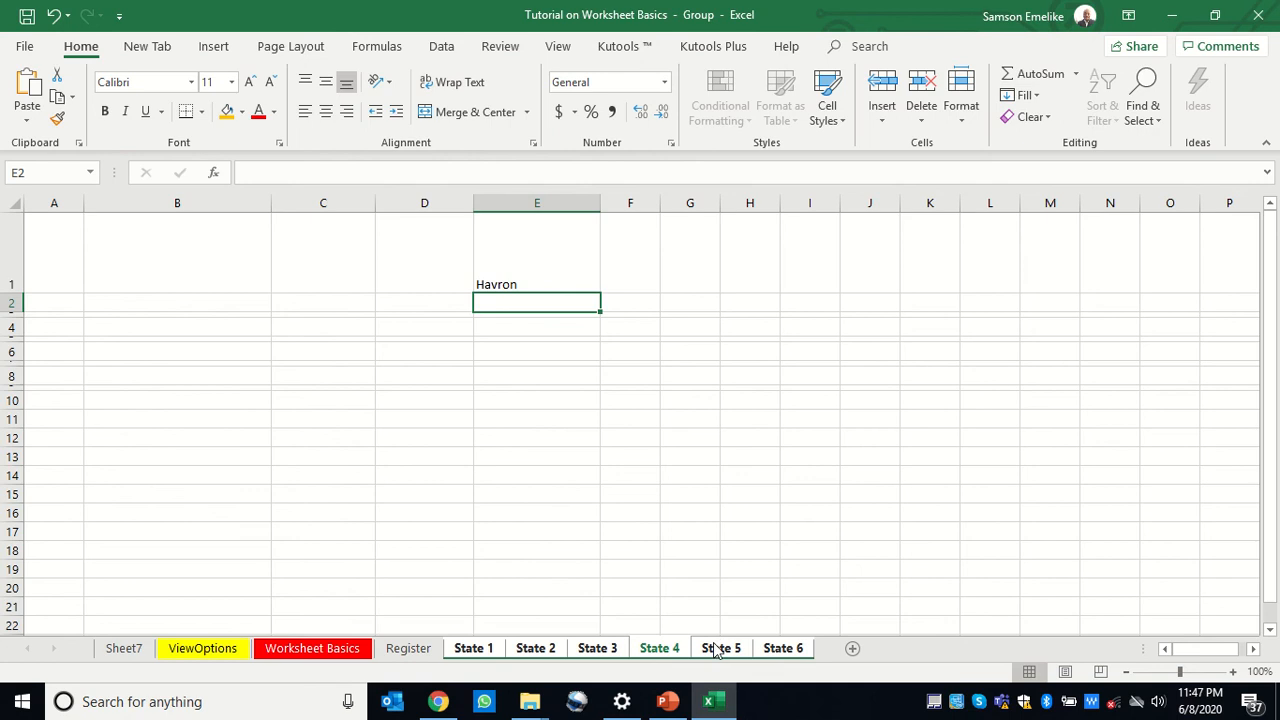
right_click(676, 650)
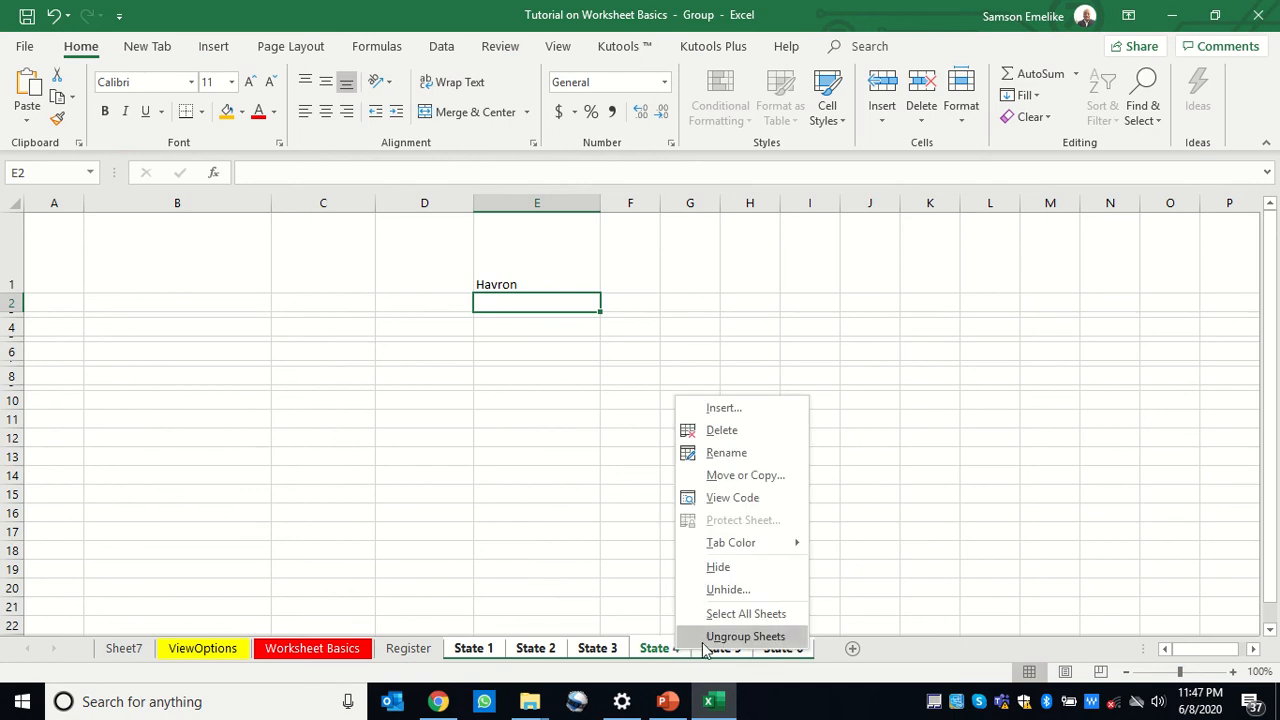
click(733, 637)
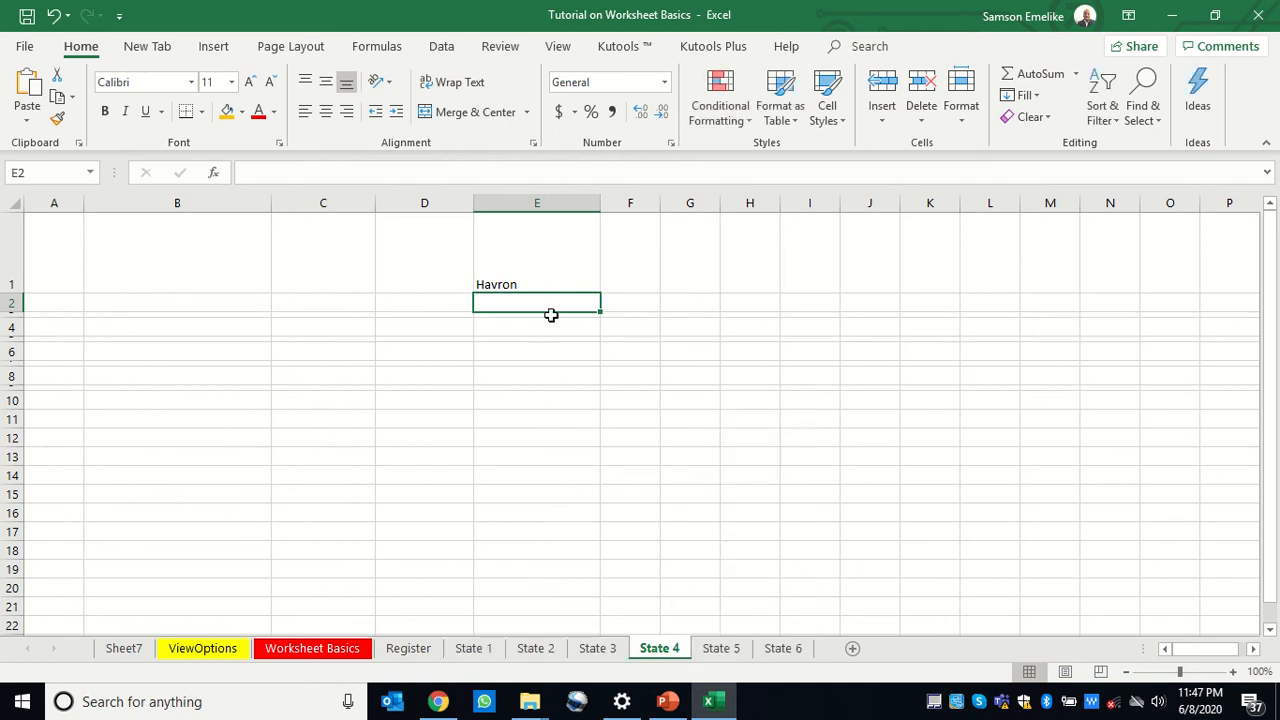
click(603, 651)
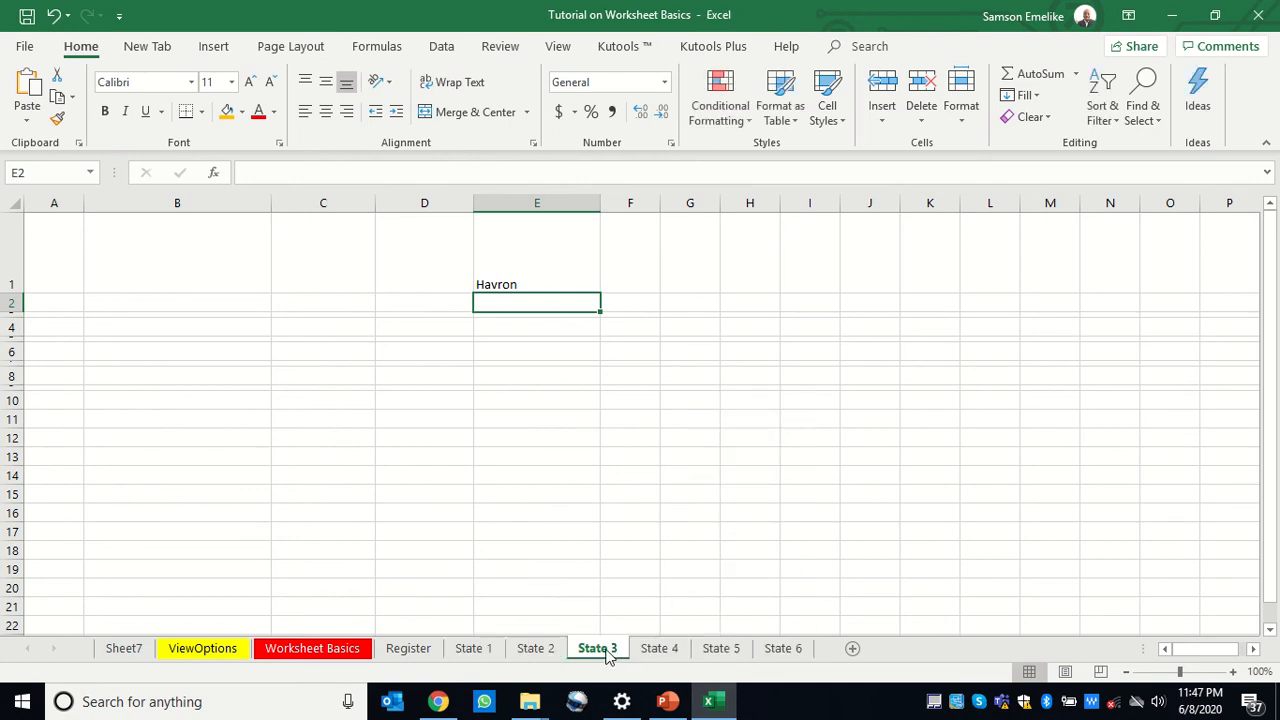
click(474, 650)
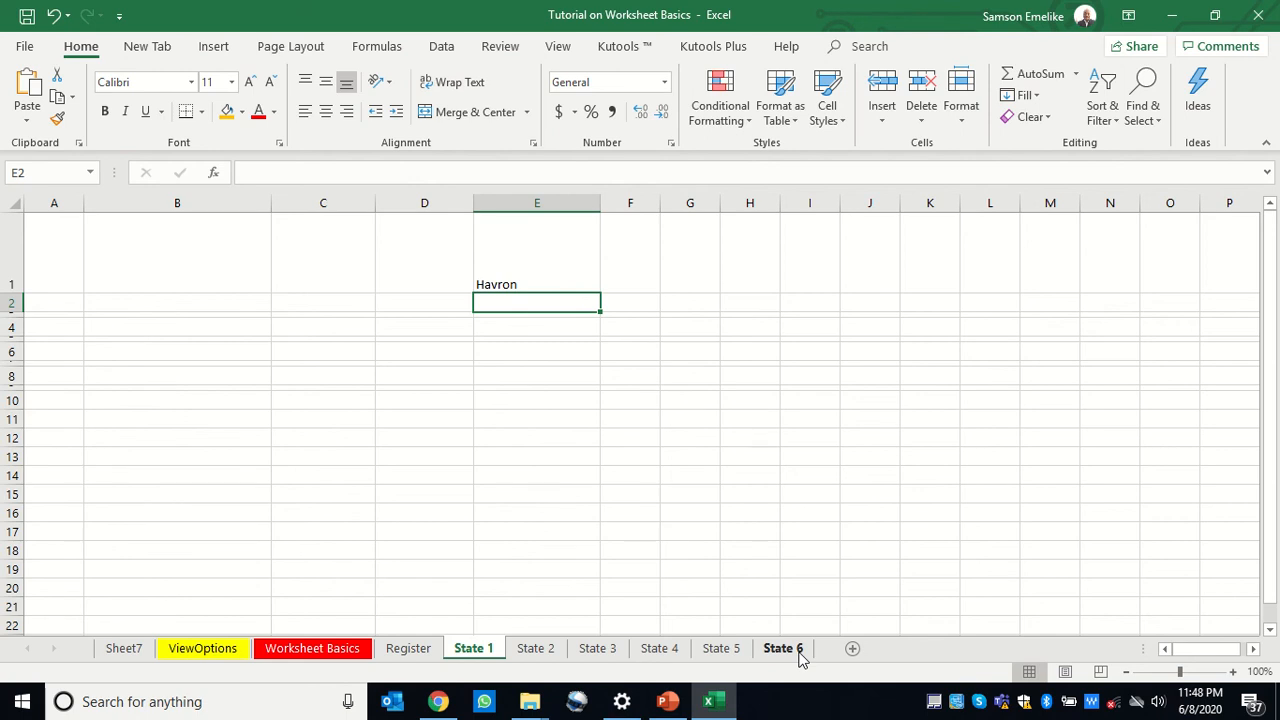
Step: Delete the company logo picture above the form on the Register sheet
click(410, 650)
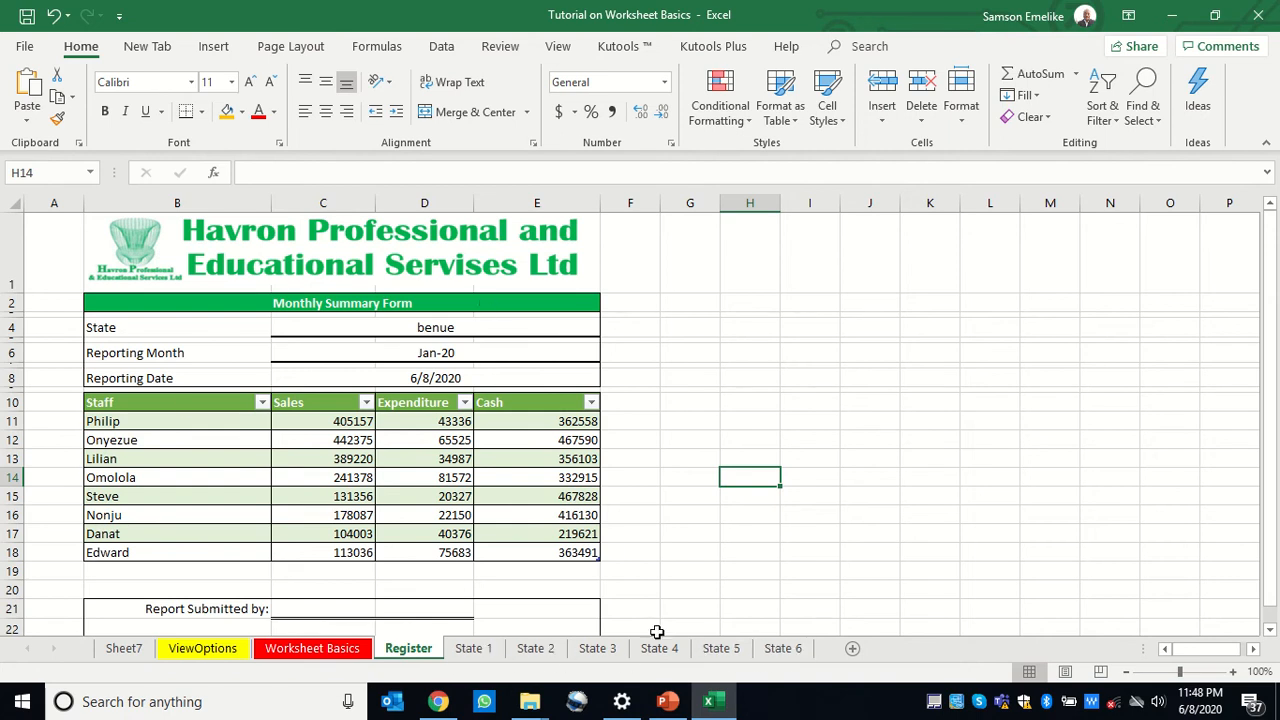
click(472, 261)
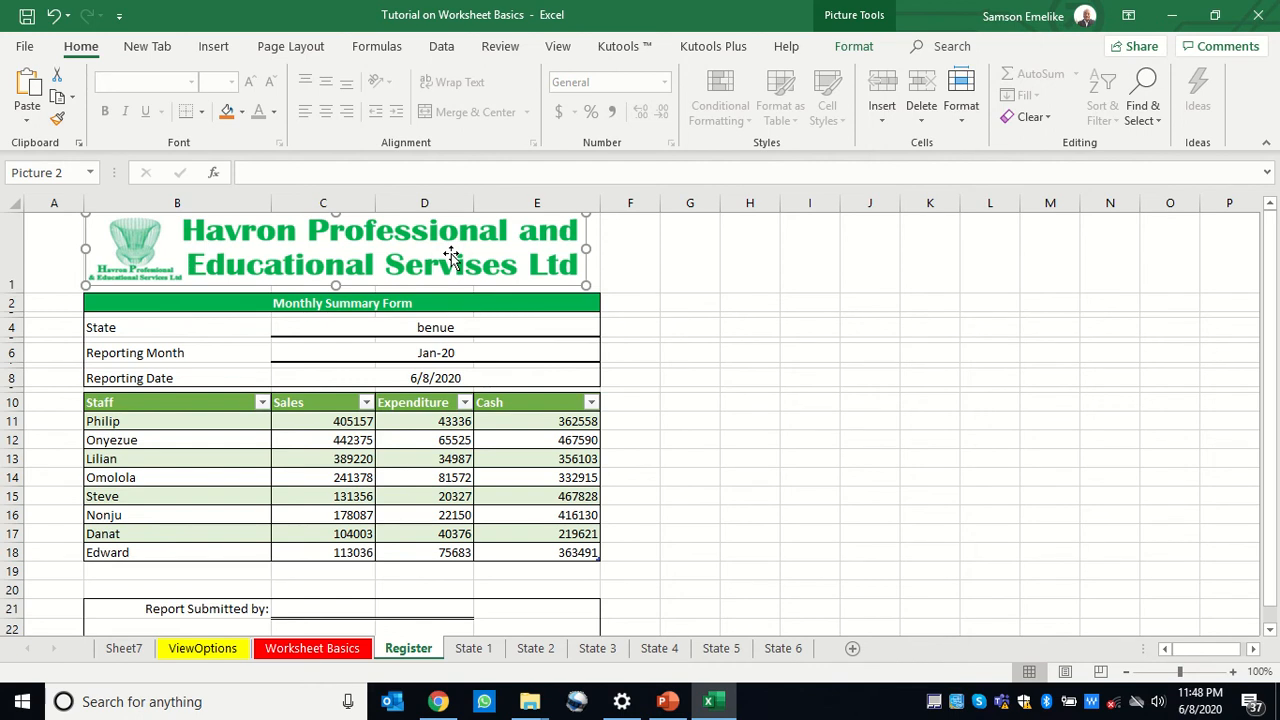
key(Delete)
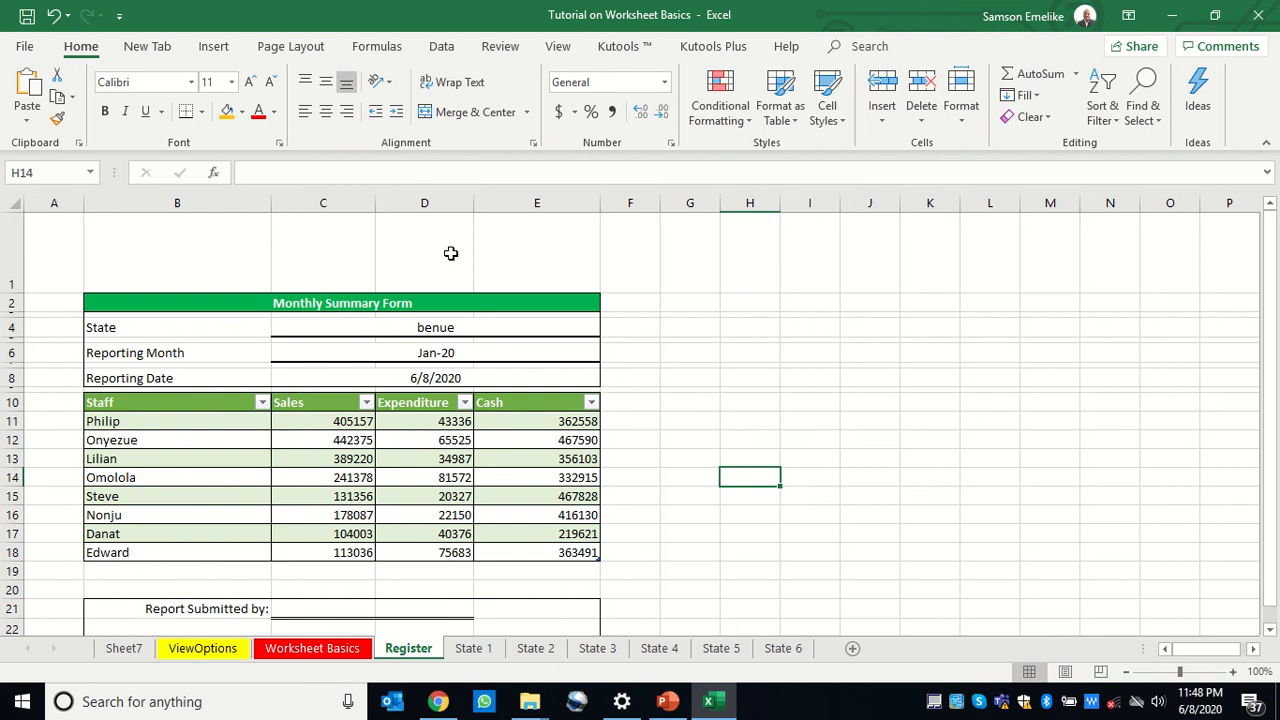
Step: Select a Sales cell in the staff table and display the table's design options
click(327, 461)
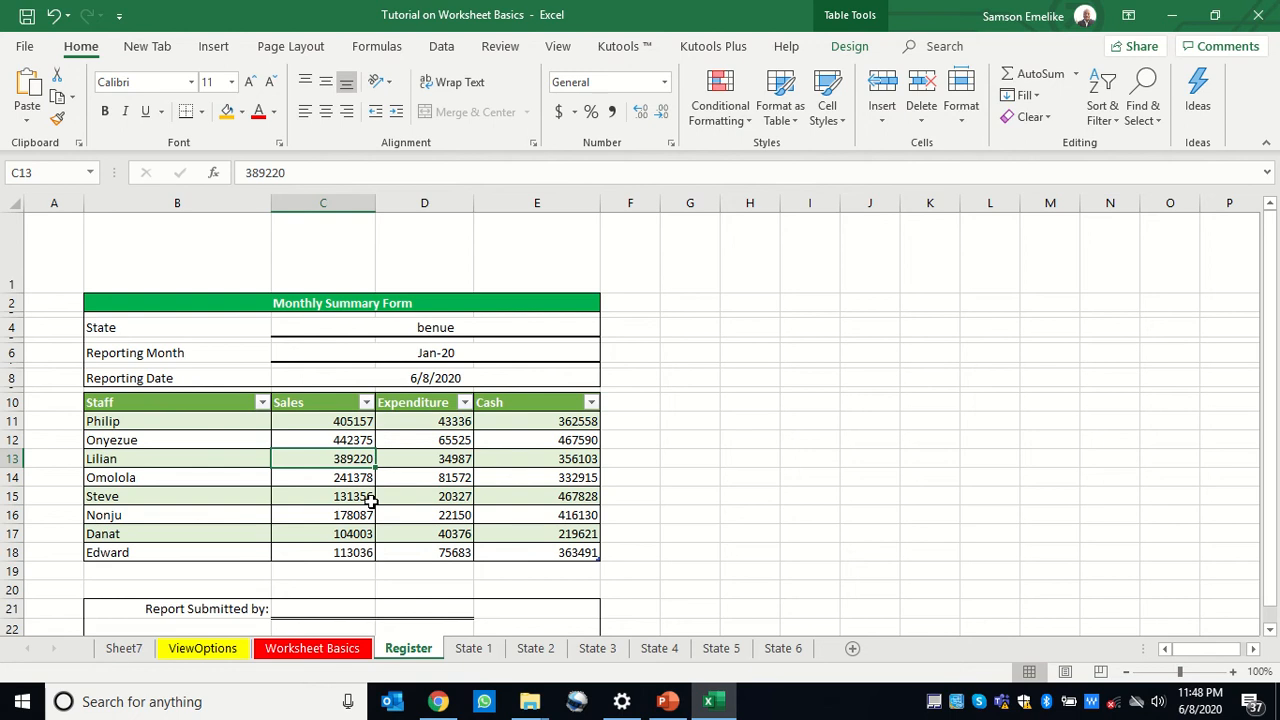
click(328, 437)
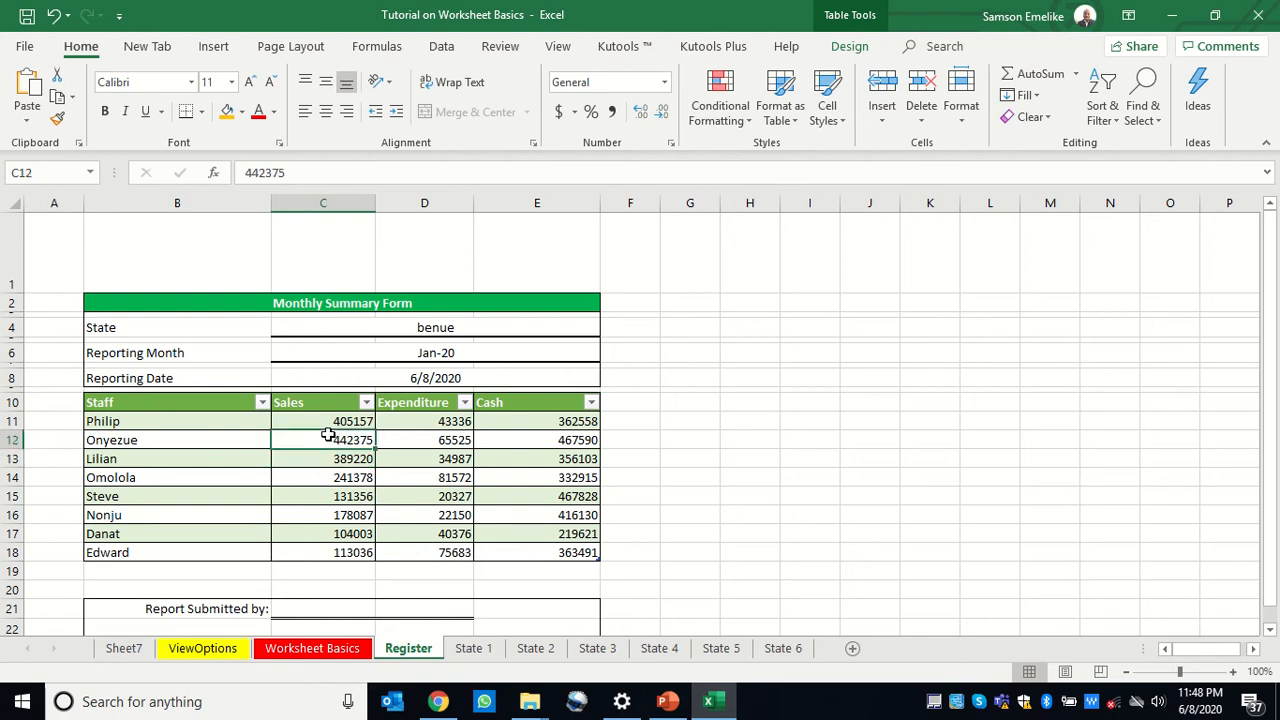
click(856, 26)
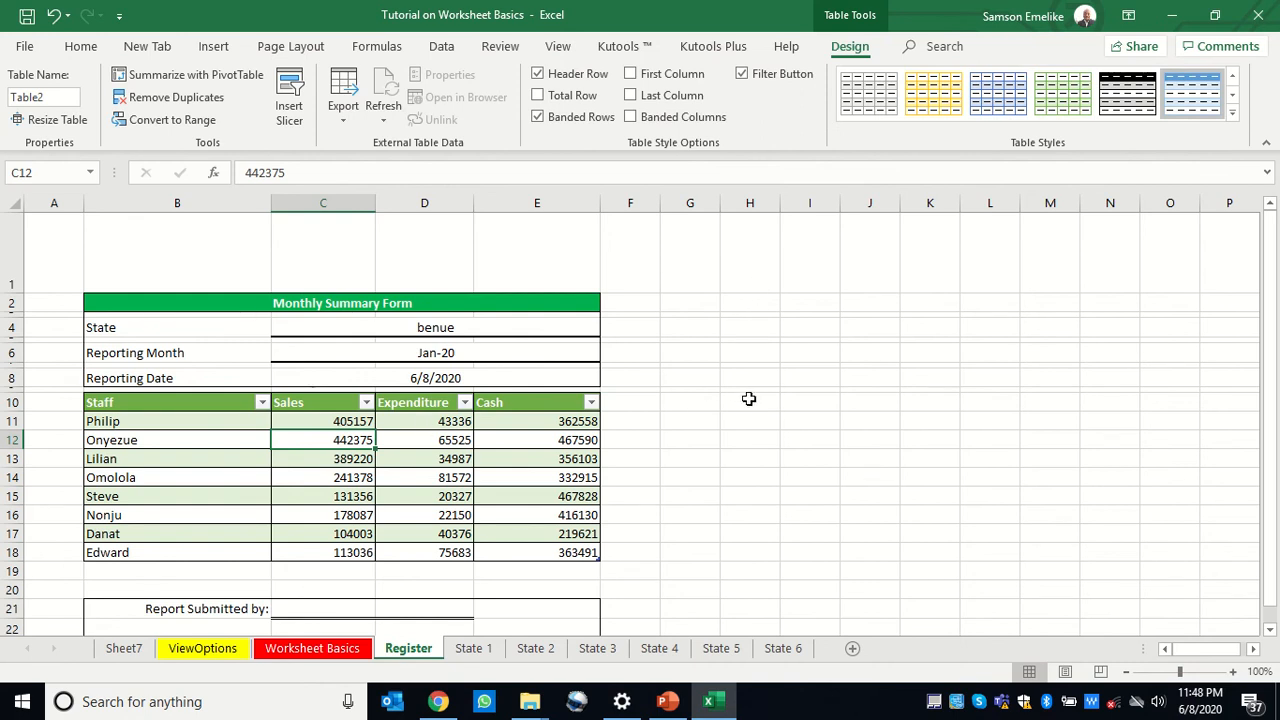
Step: Apply All Borders to the empty range H10:L18 on the Register sheet
drag(749, 399, 986, 550)
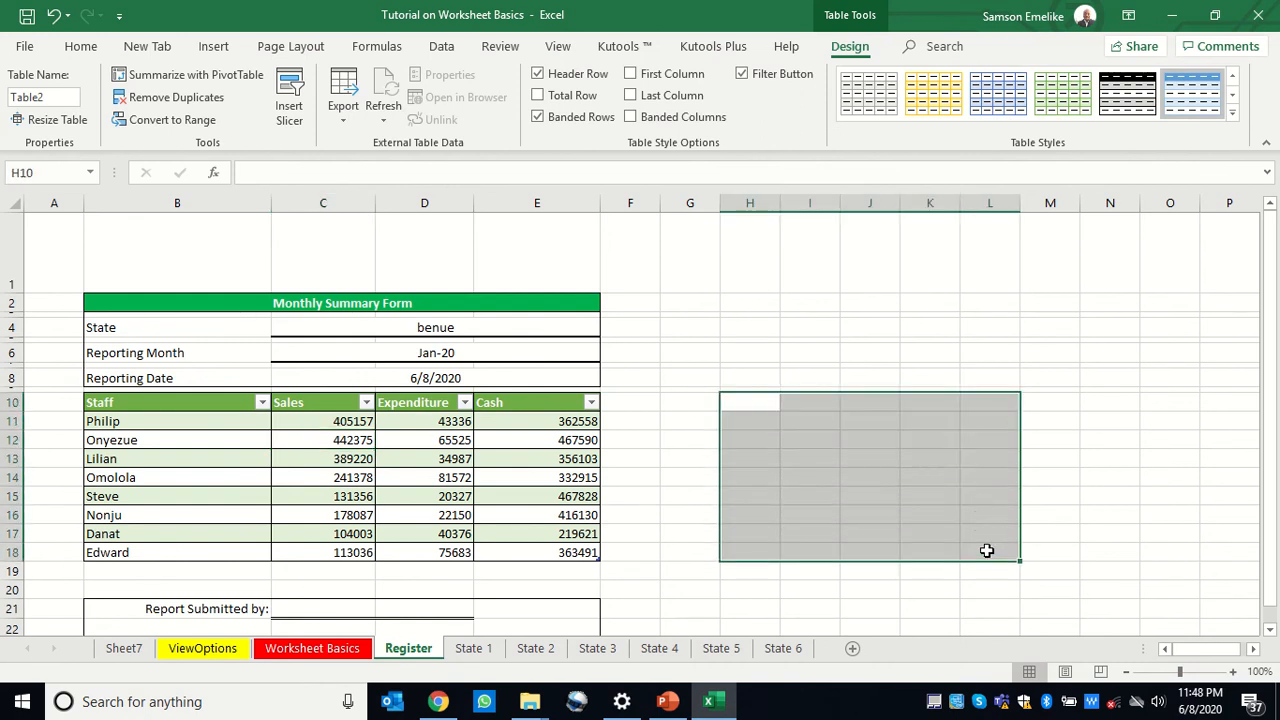
click(203, 114)
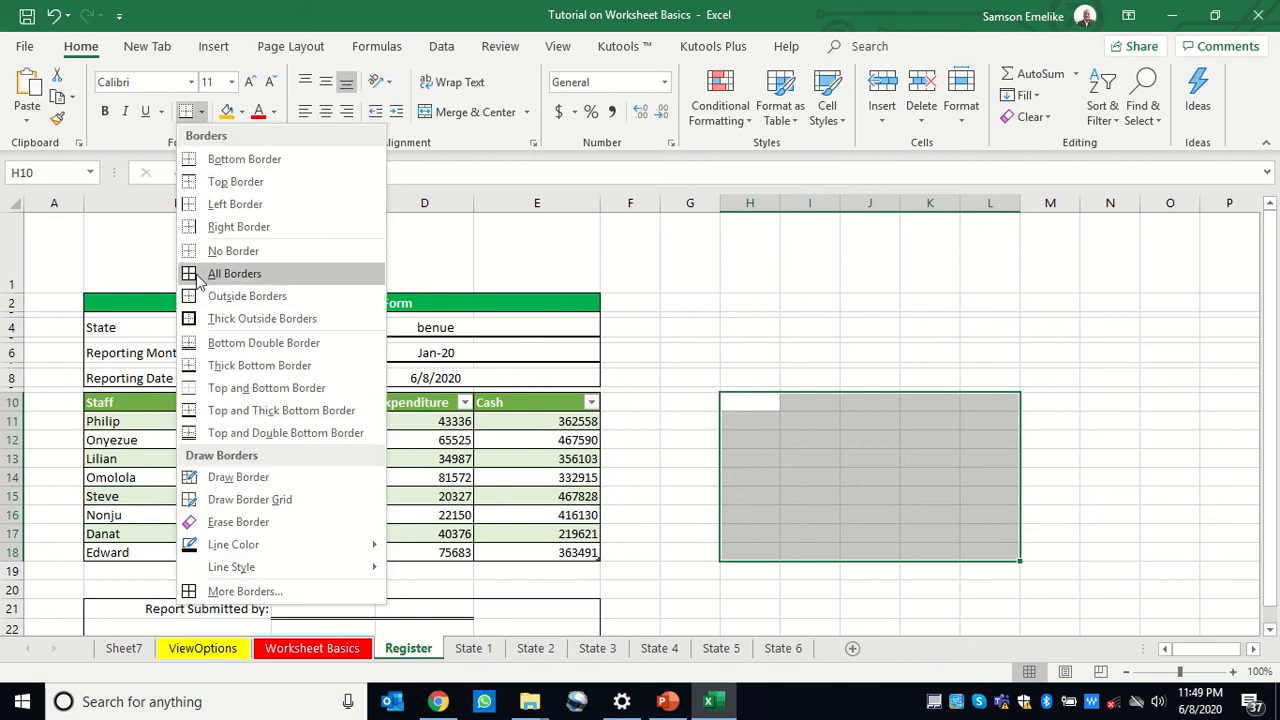
click(198, 274)
Step: Fill the header row H10:L10 with orange and set its font color to white
drag(731, 401, 978, 402)
click(227, 113)
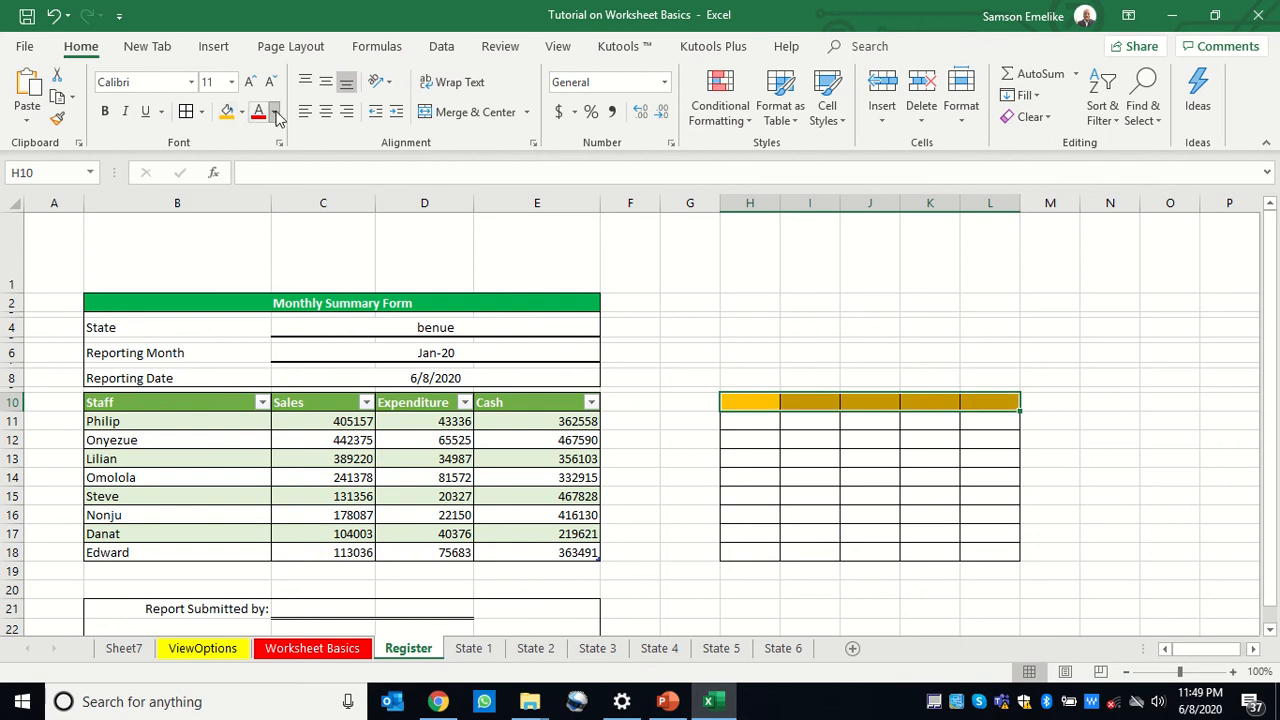
click(275, 113)
click(263, 171)
Step: Enter the column headers Name, Sales, Exp, Cash and Bal in cells H10 through L10
click(740, 400)
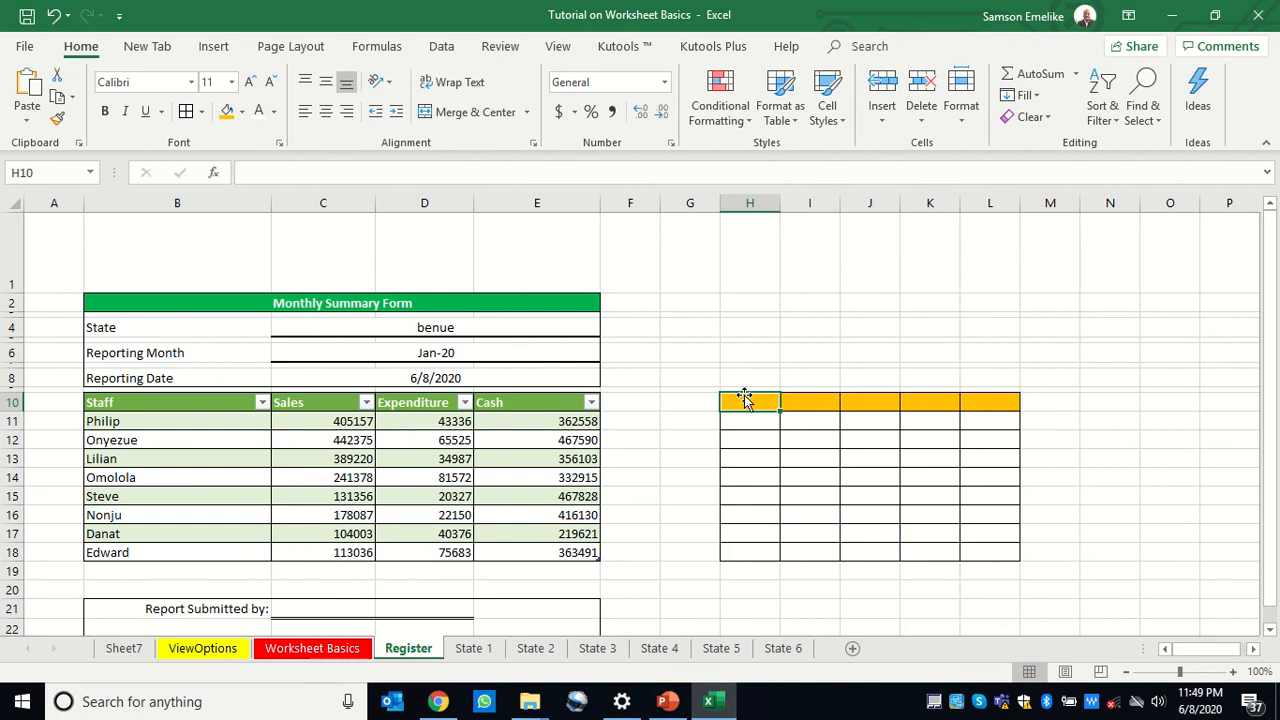
text(Namne)
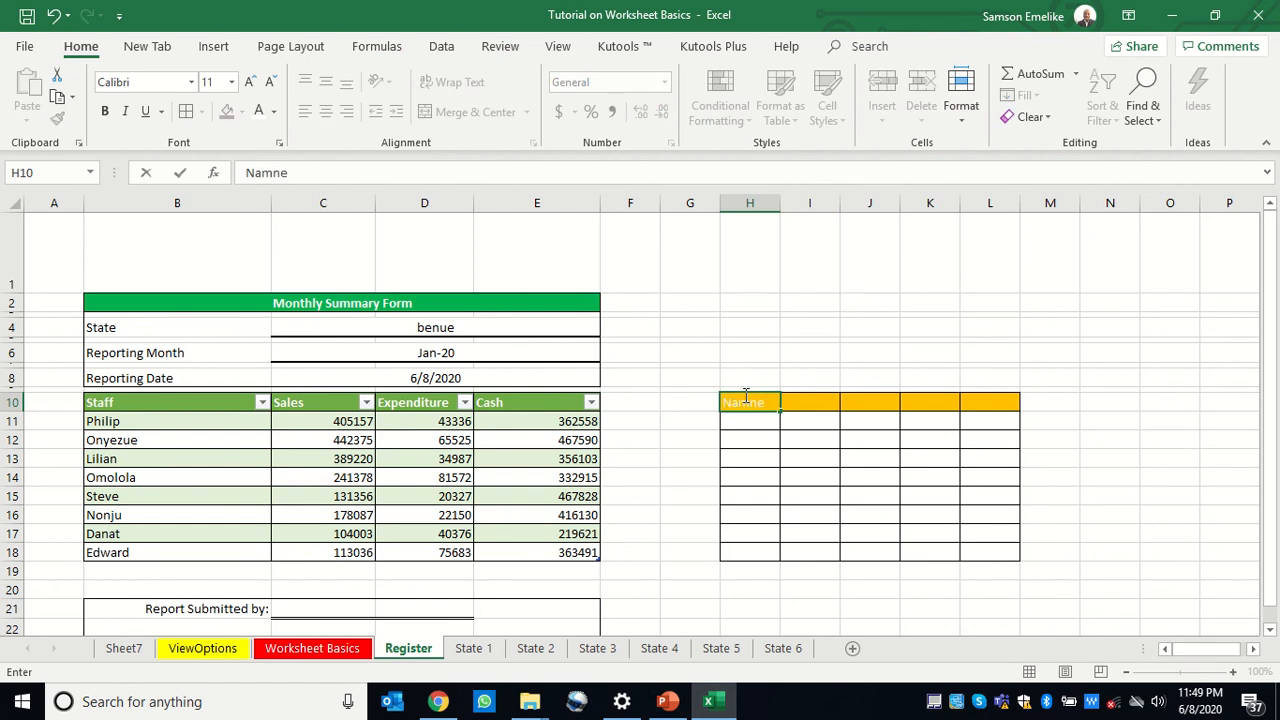
key(BackSpace)
key(BackSpace)
text(e)
key(Tab)
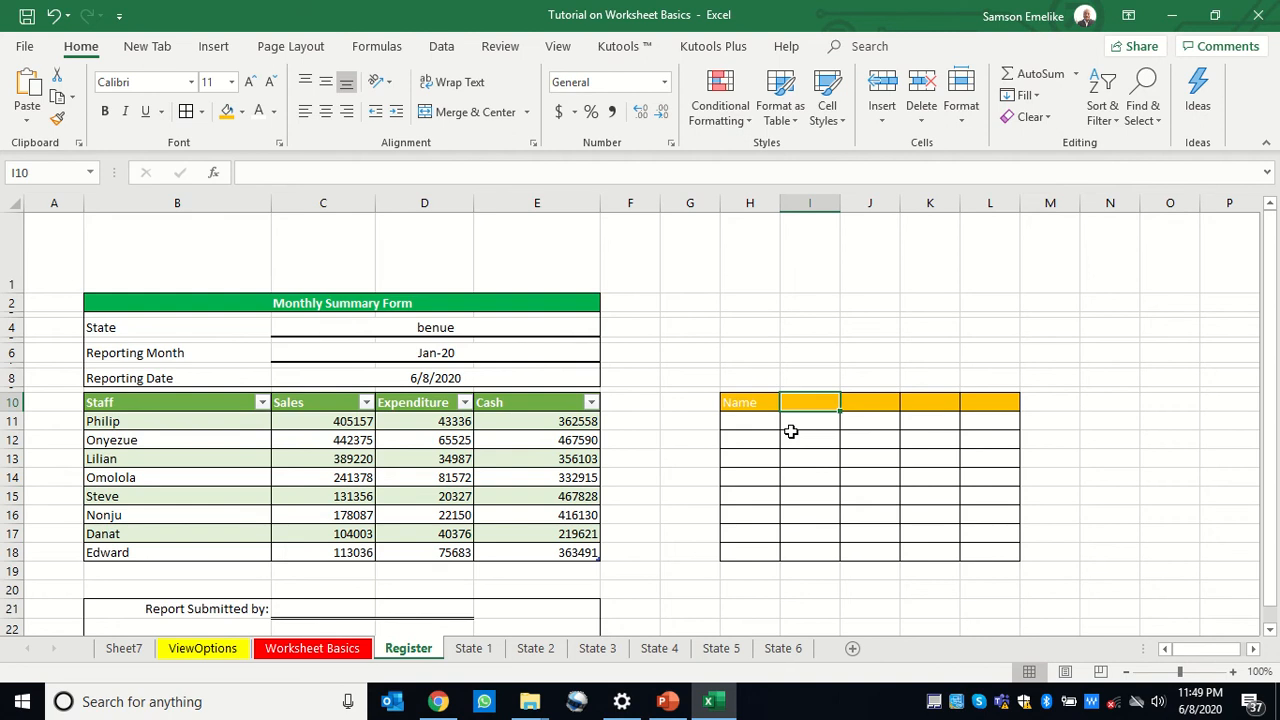
text(Sales)
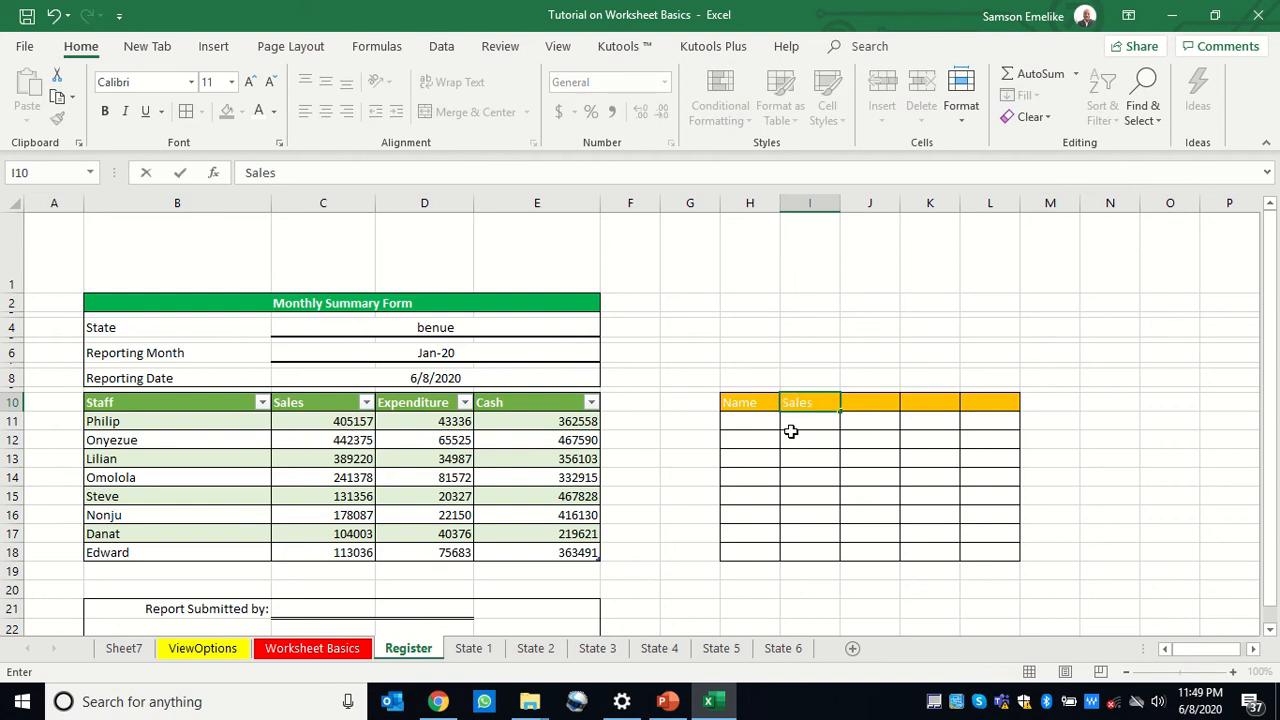
key(Tab)
text(Exp)
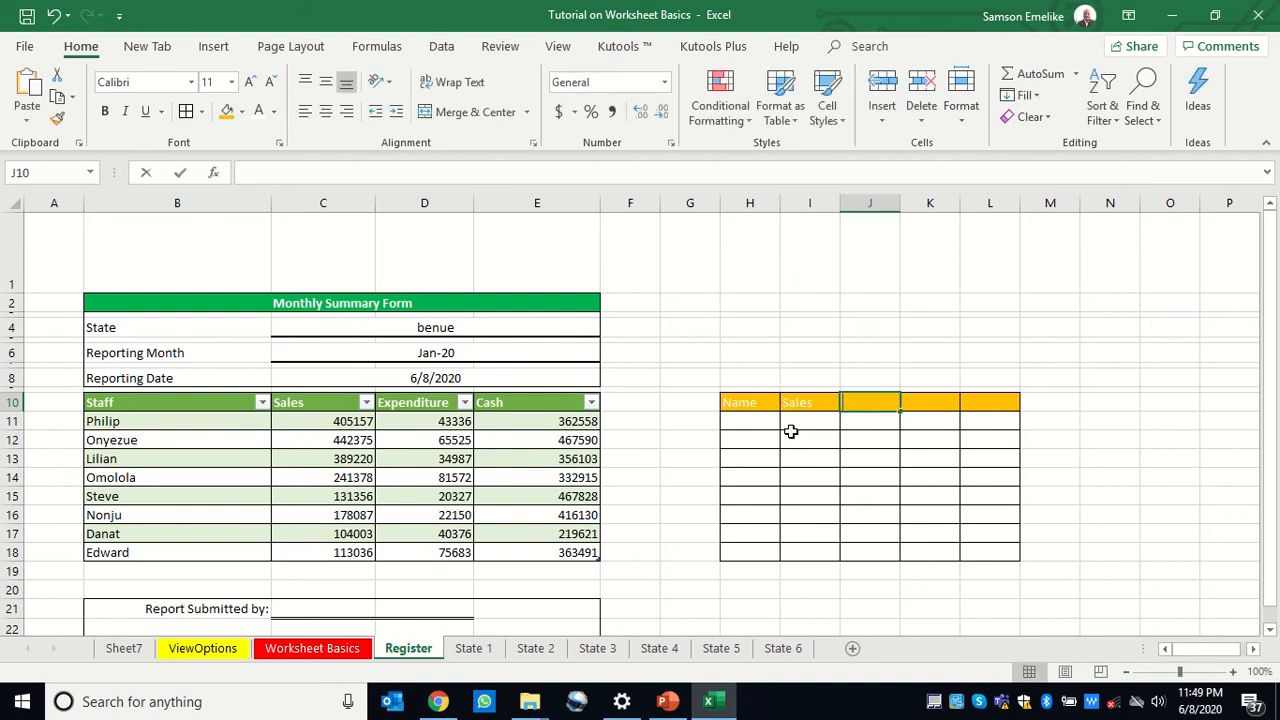
key(Tab)
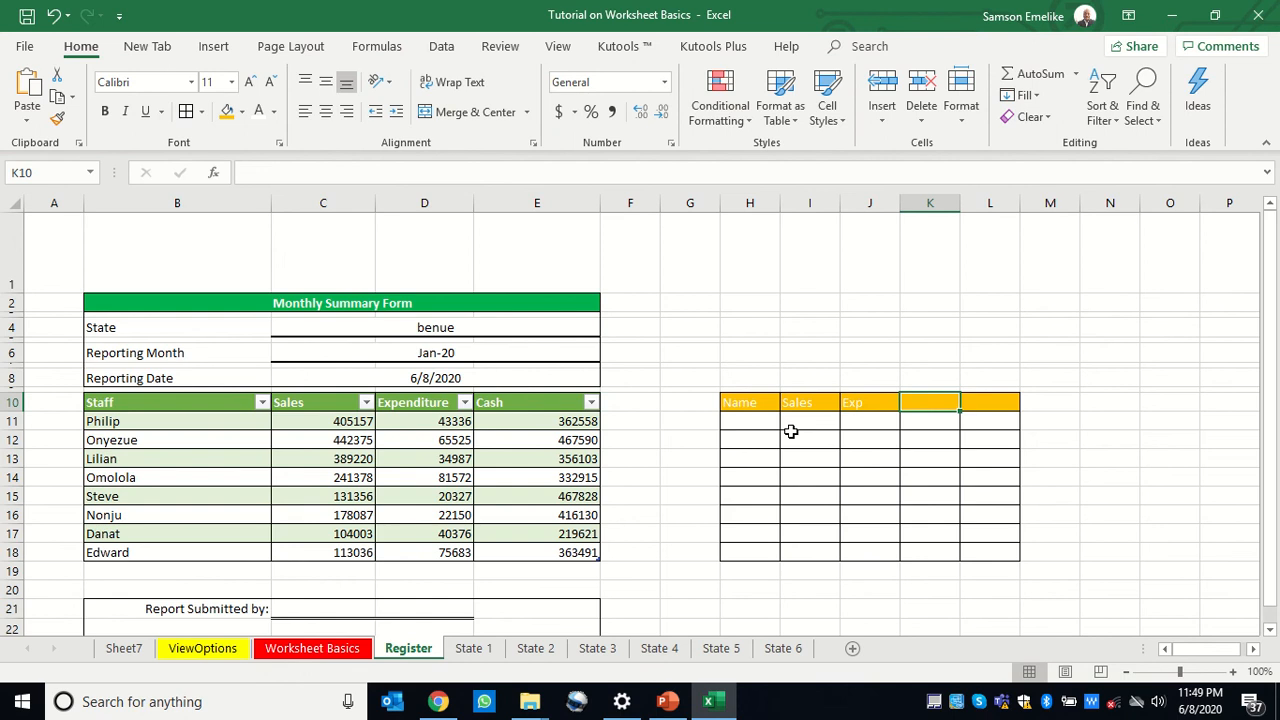
text(Cash)
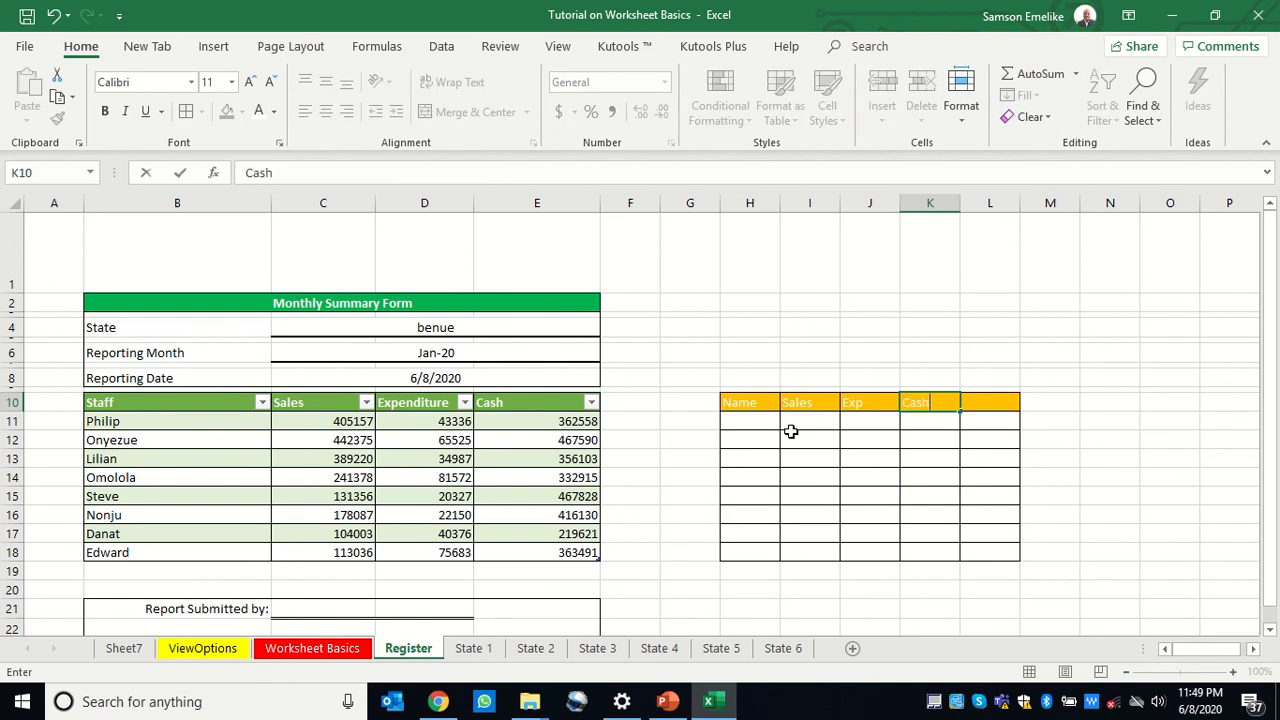
key(Tab)
text(Ba)
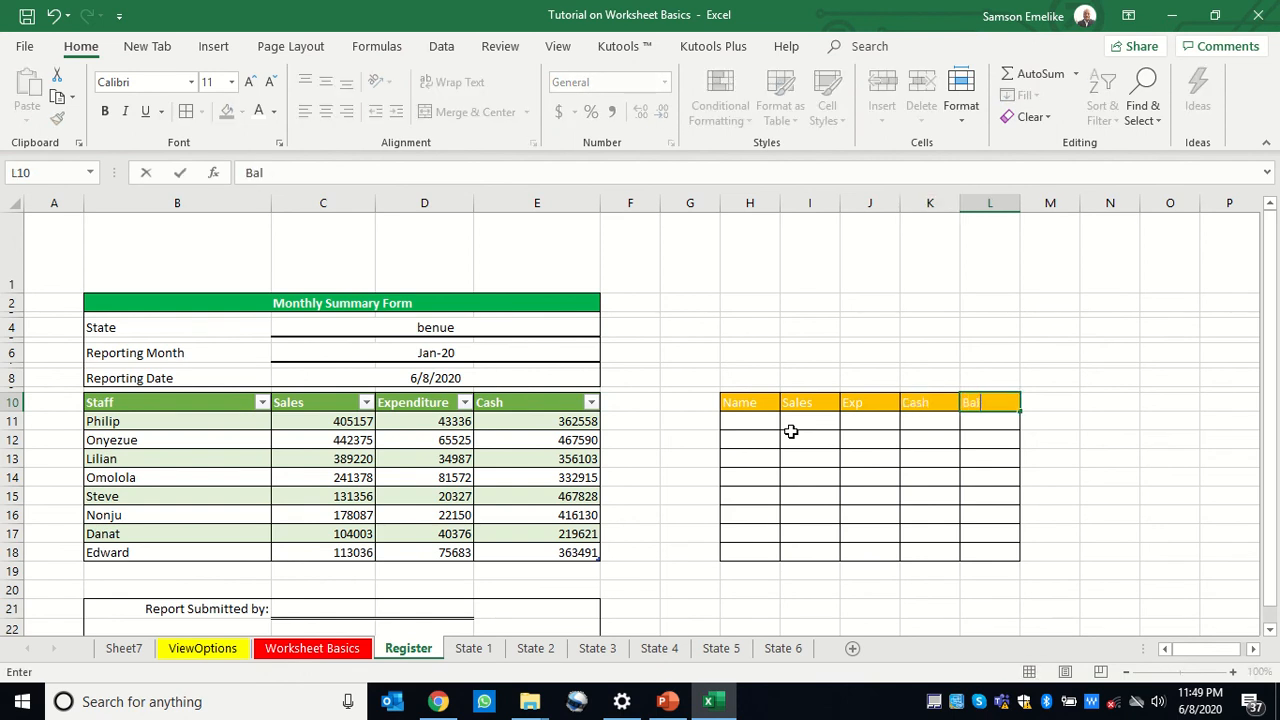
text(l)
key(Return)
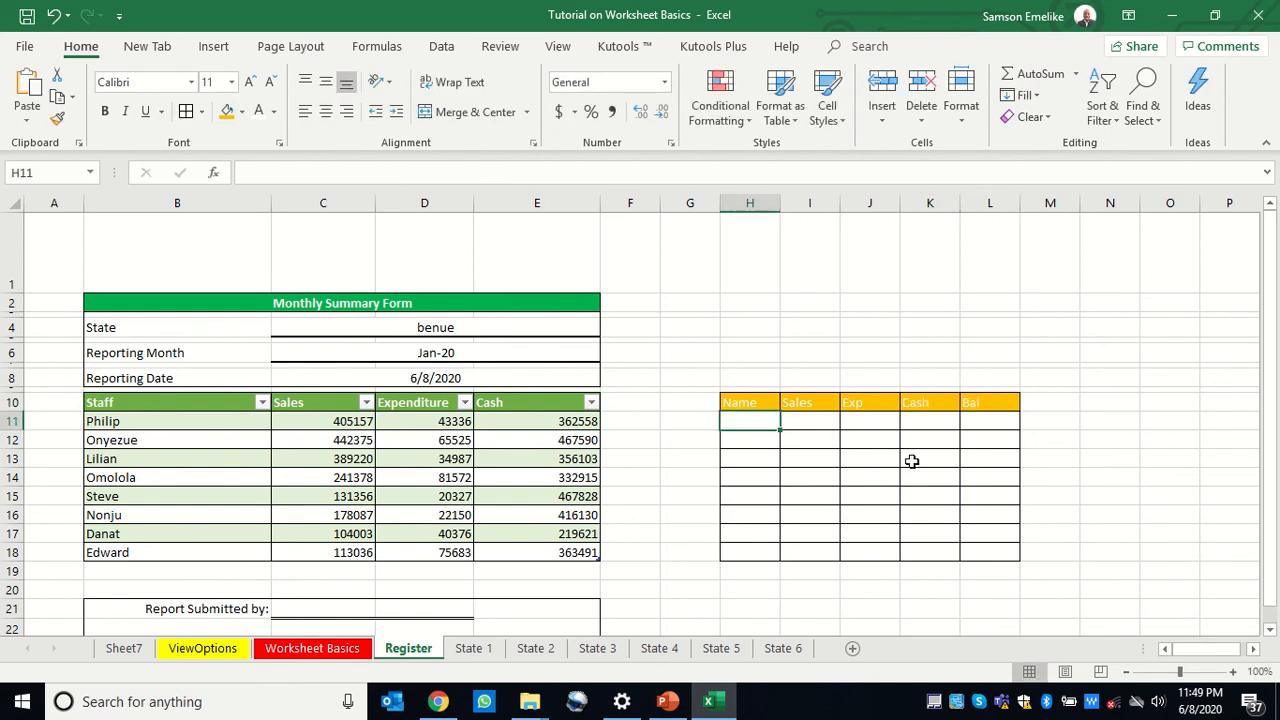
Step: Select cells inside the new bordered range and in the staff table to compare whether table tools are offered
click(877, 458)
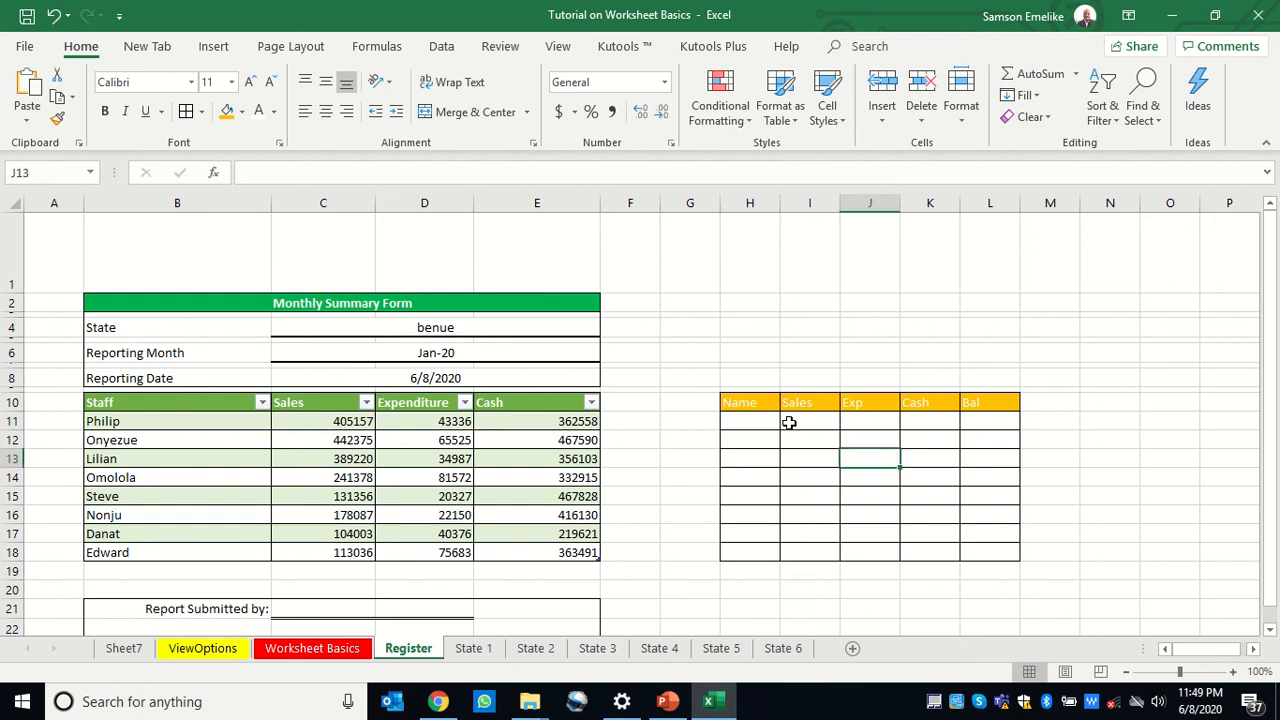
click(882, 494)
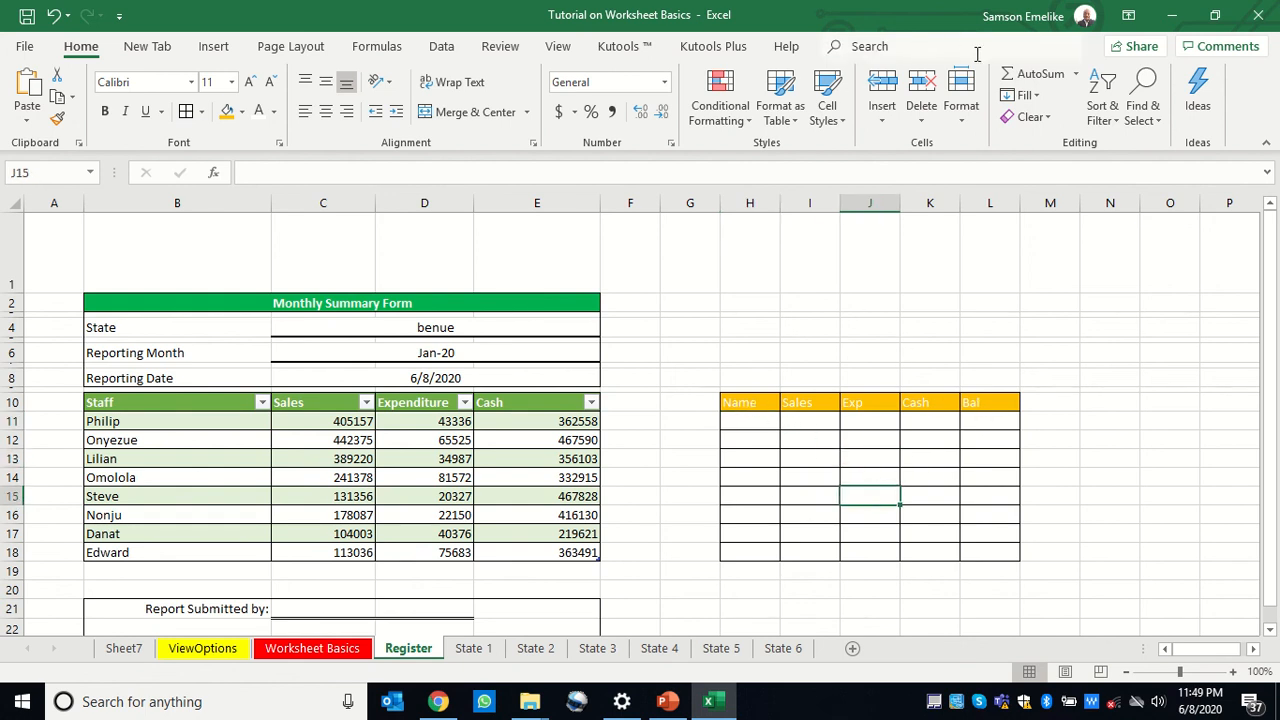
click(422, 455)
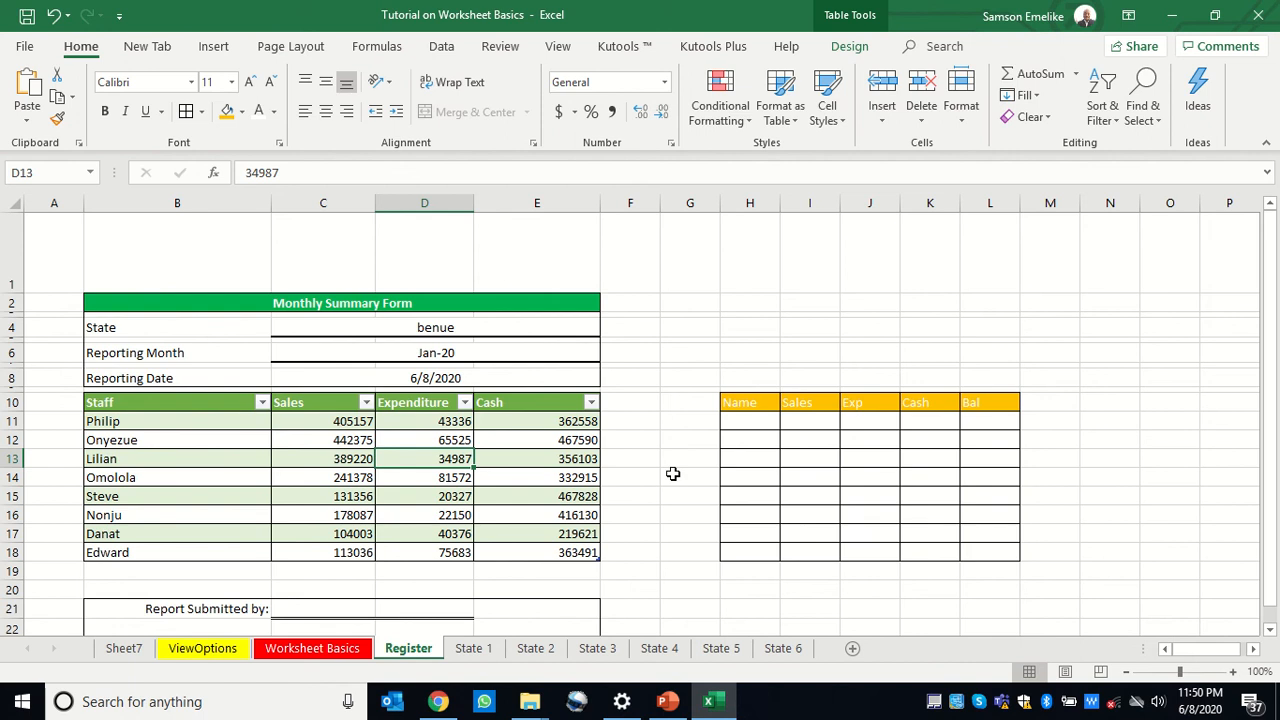
Step: Convert the staff table on the Register sheet to a normal range and select several of its cells to check for table tools
click(851, 48)
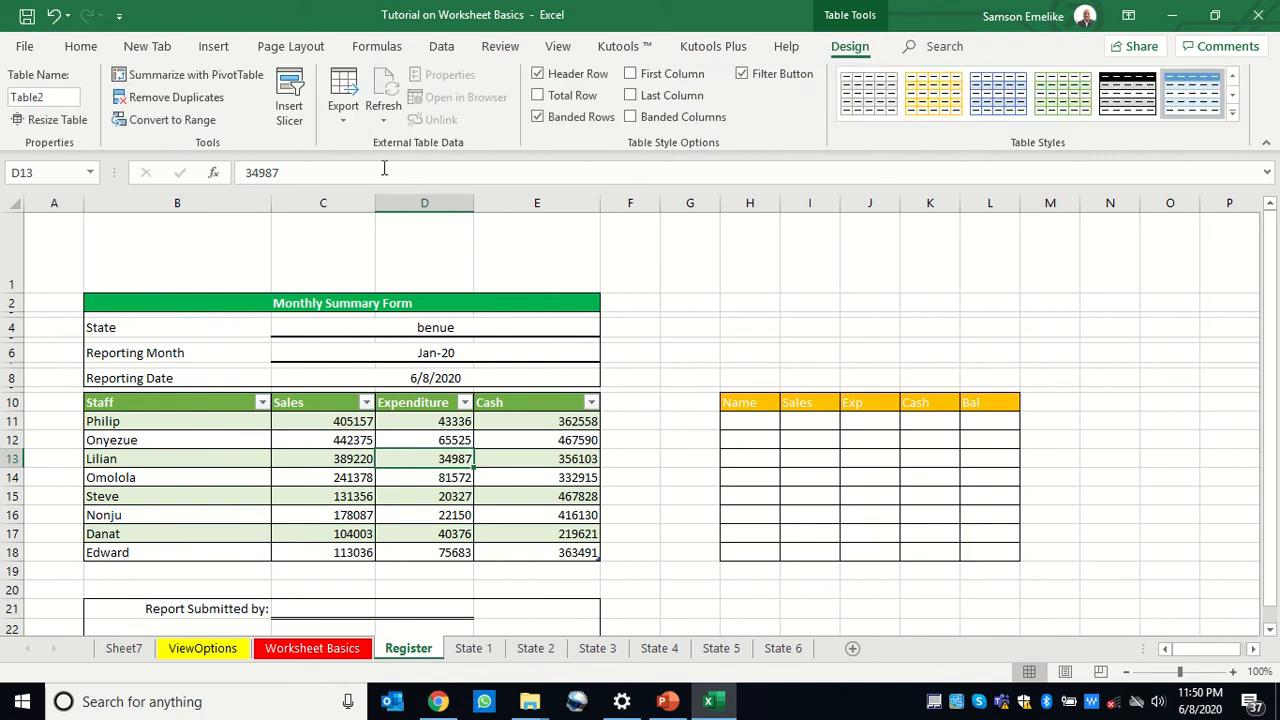
click(155, 128)
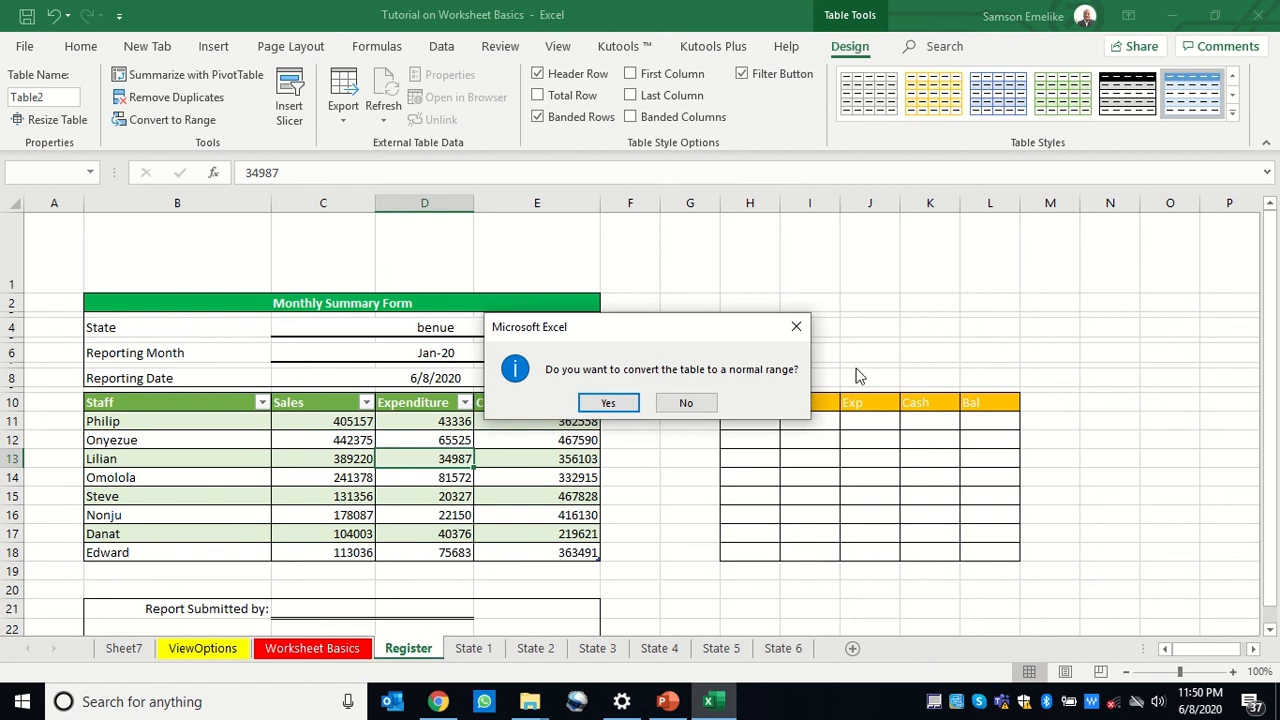
click(609, 403)
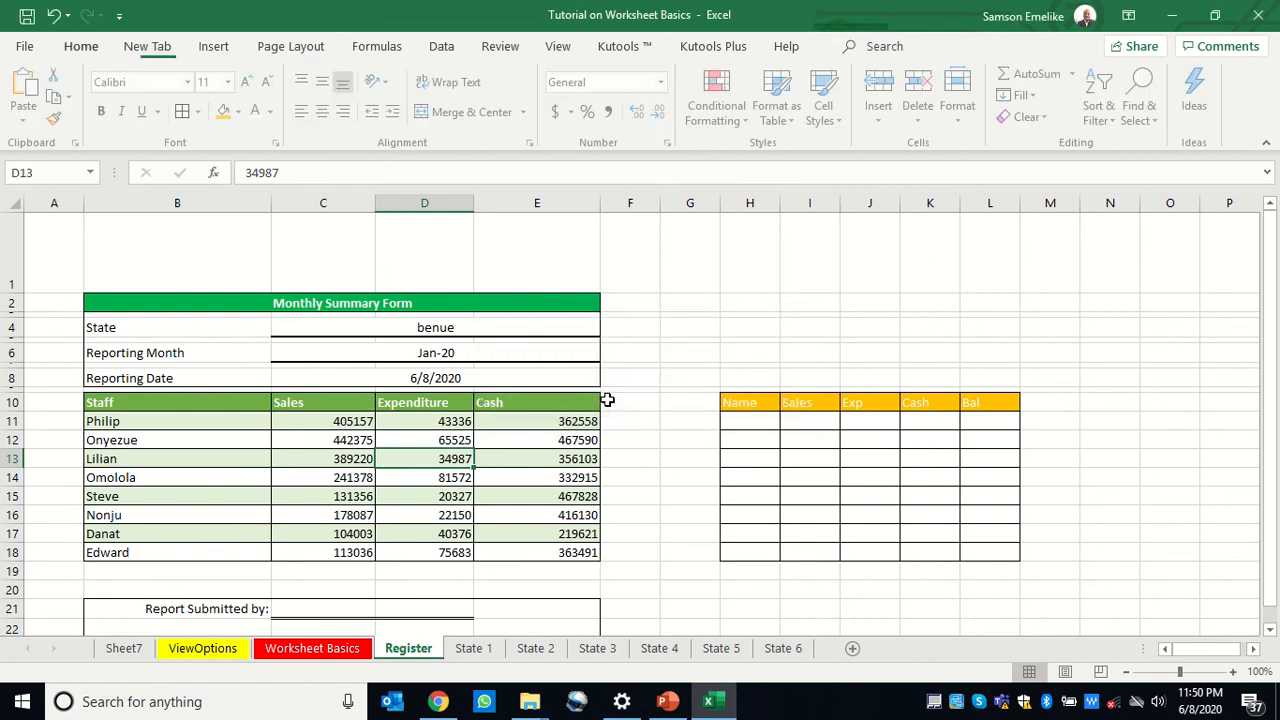
click(248, 422)
click(208, 458)
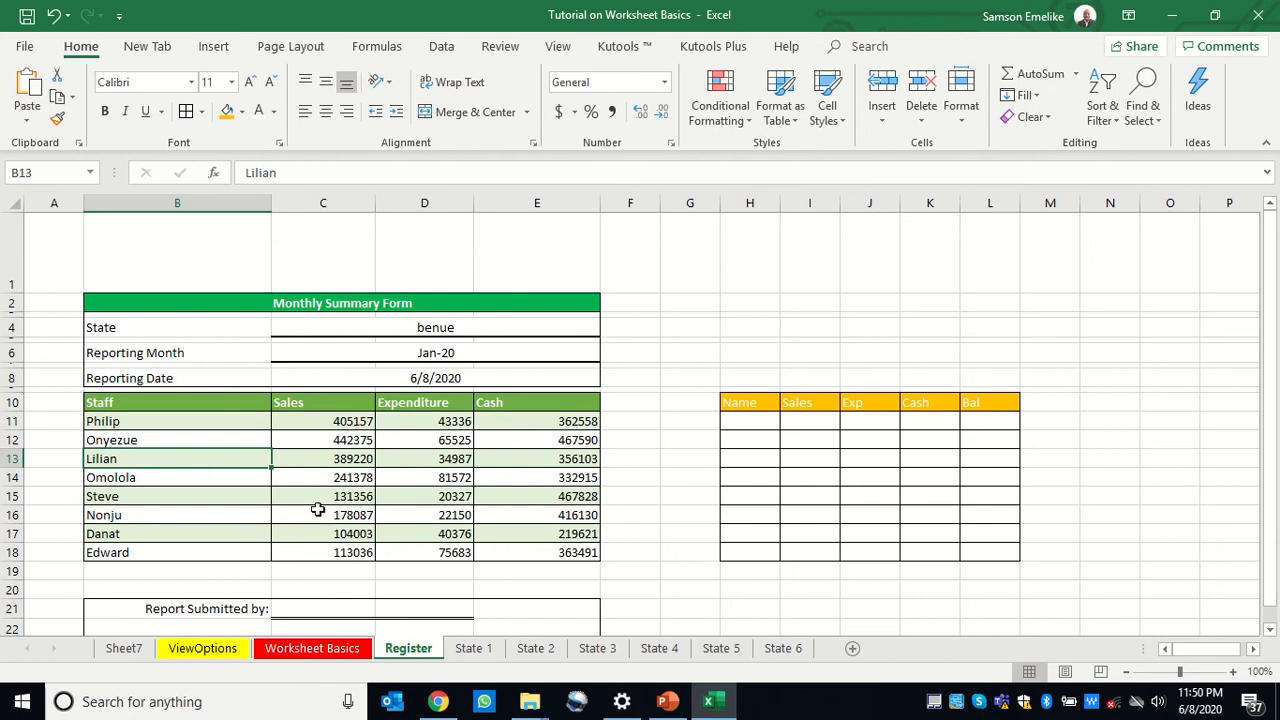
click(330, 515)
click(481, 511)
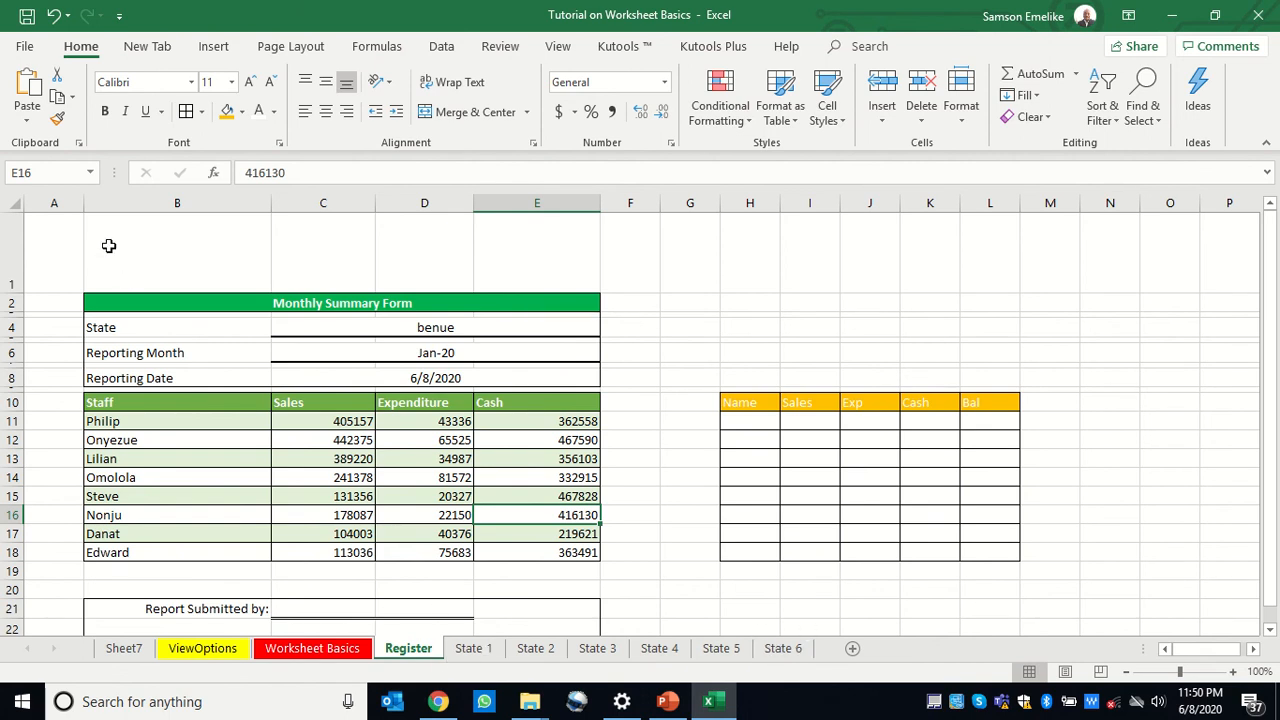
Step: Copy the entire Register sheet and paste it from cell A1 into the grouped sheets State 1 through State 6
click(20, 203)
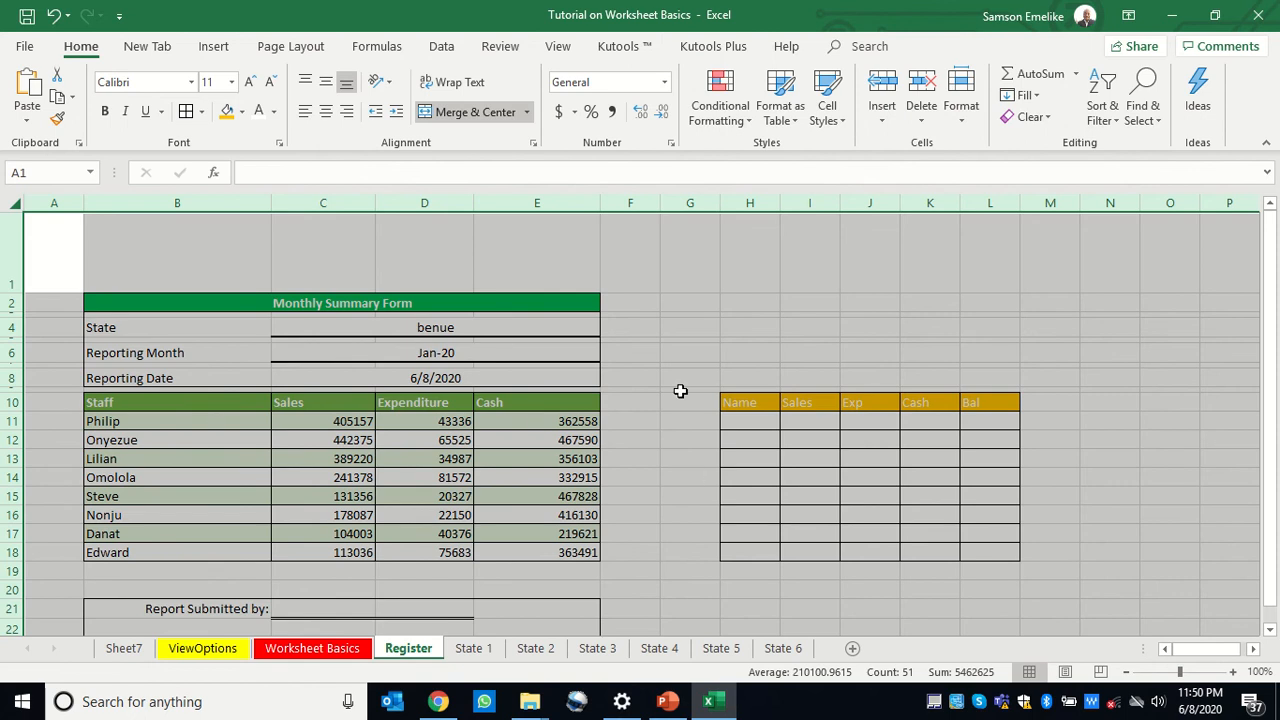
key(ctrl+c)
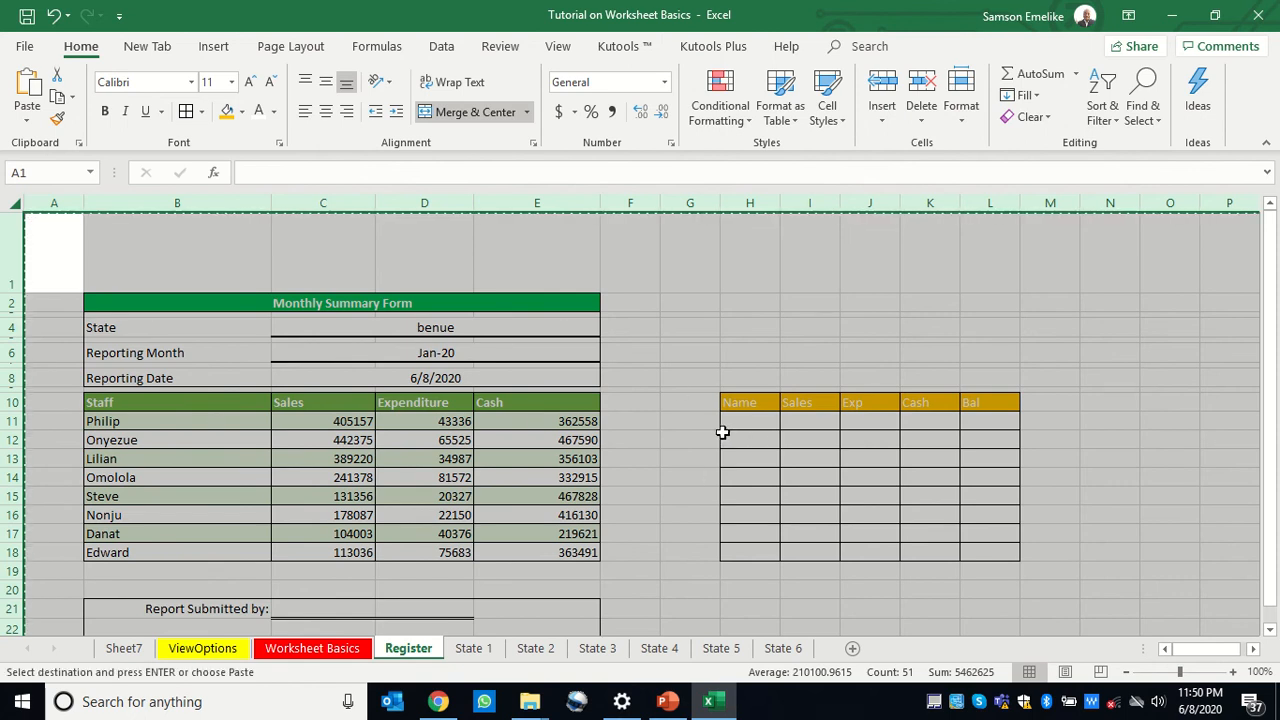
click(474, 650)
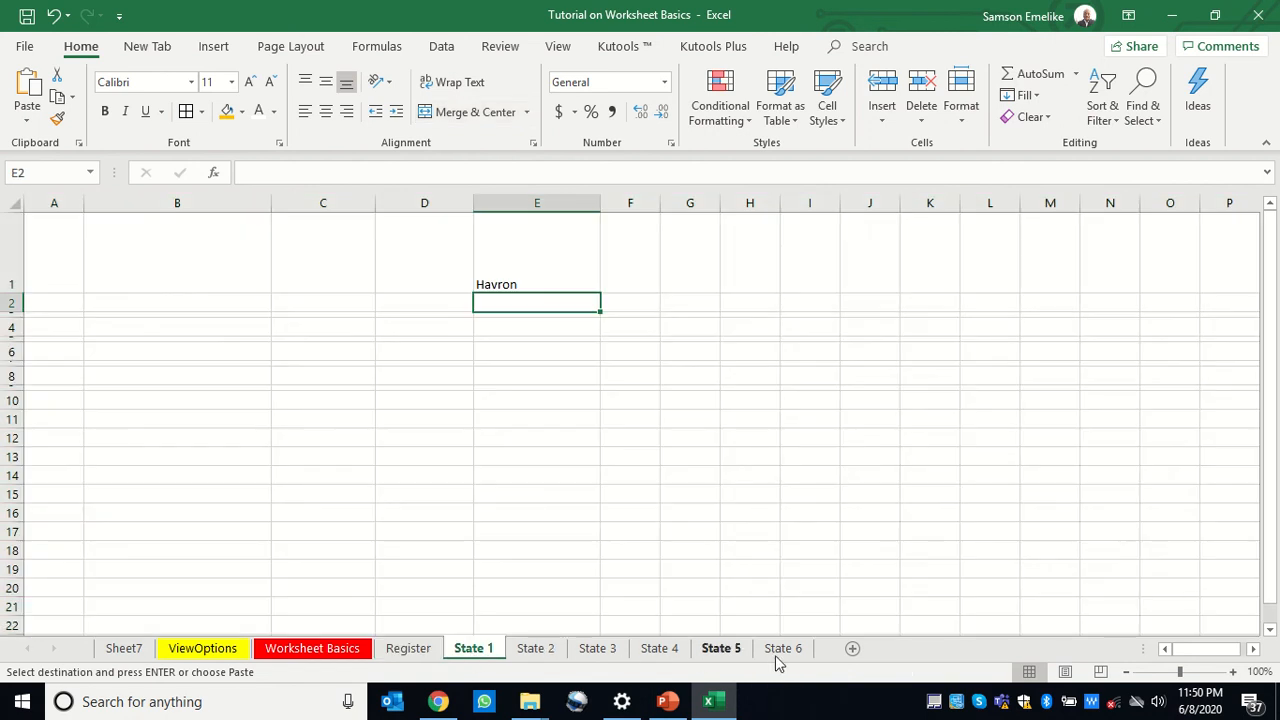
shift+click(807, 649)
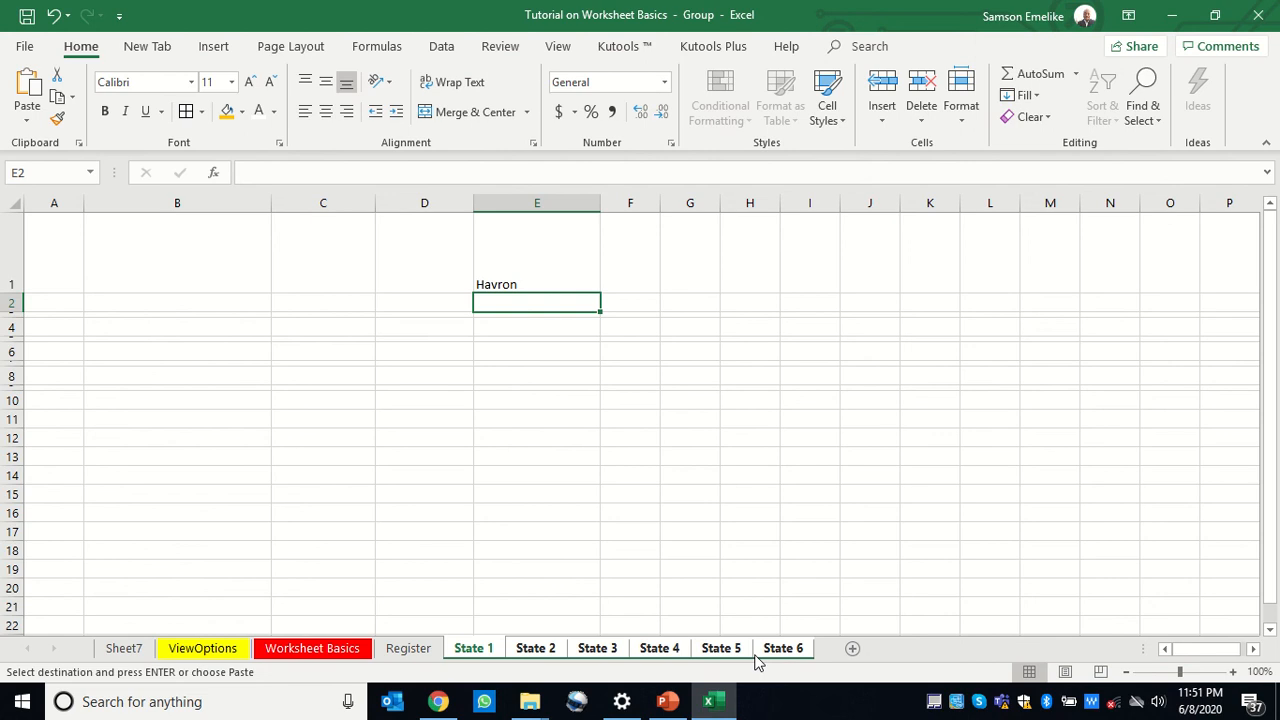
click(12, 198)
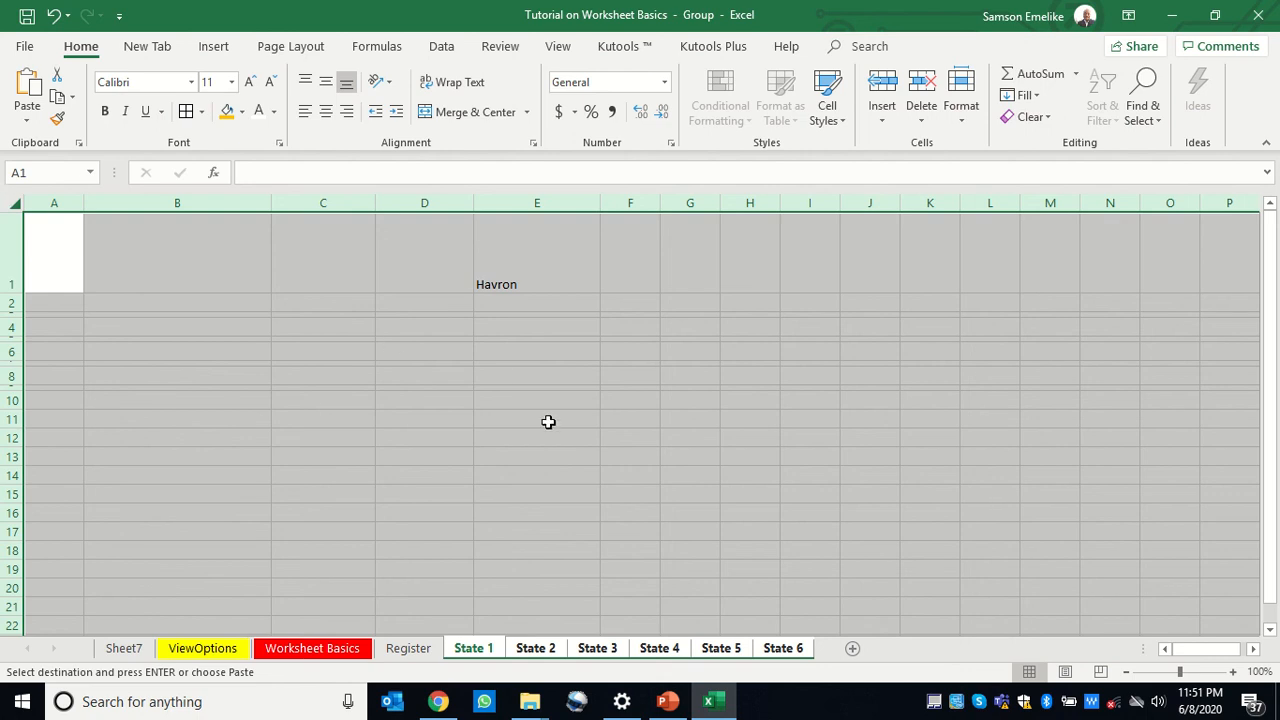
key(Return)
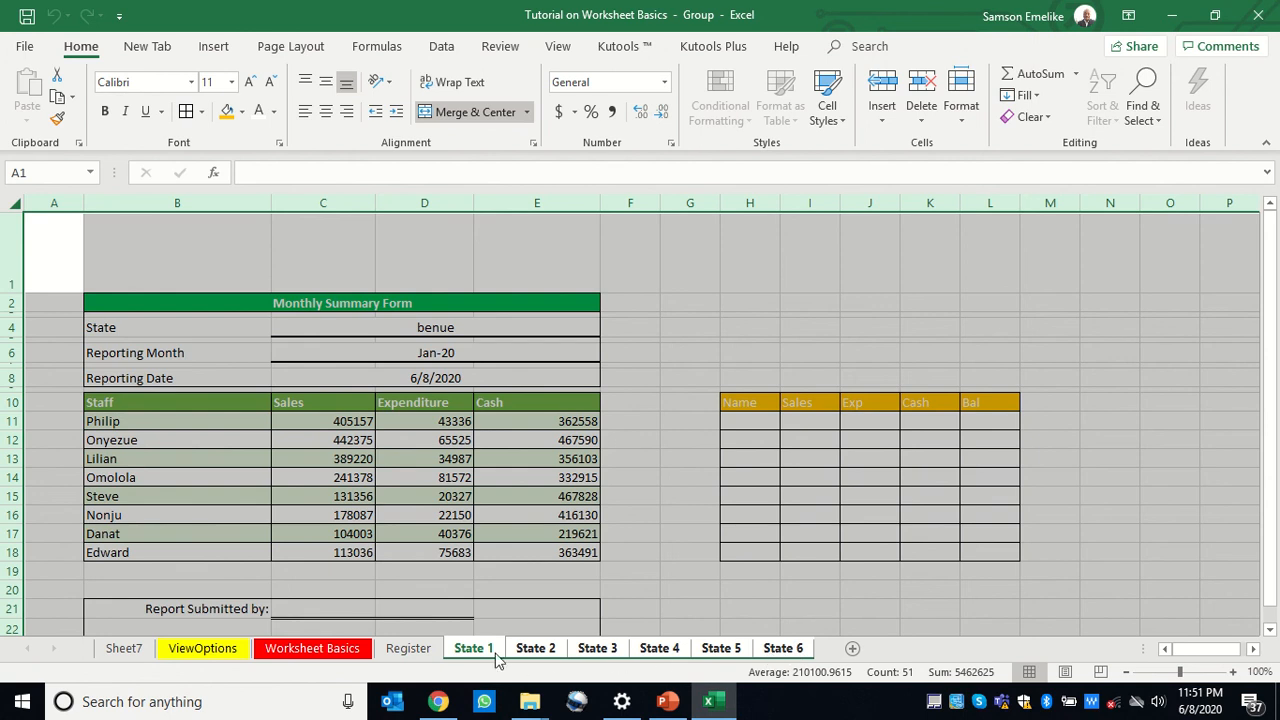
Step: Ungroup the State sheets, check the pasted form on State 5 through State 1, and clear the whole-sheet selection on Register
right_click(775, 651)
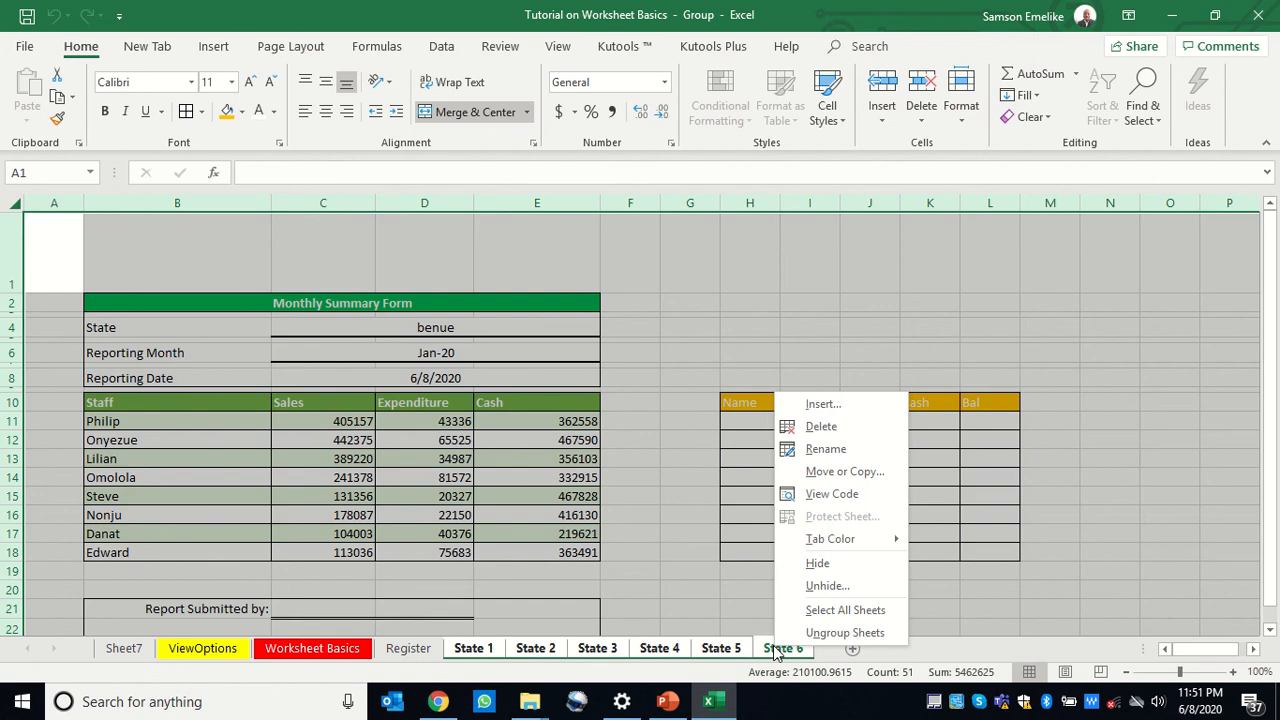
click(840, 633)
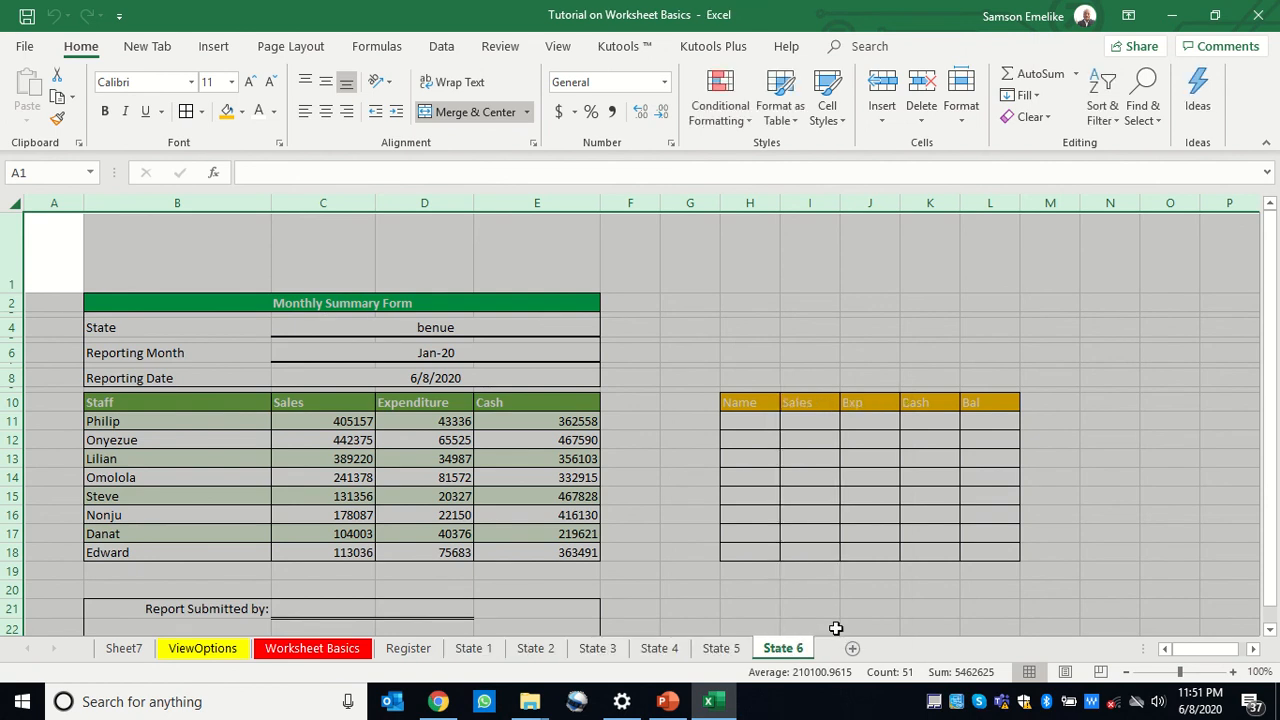
click(720, 650)
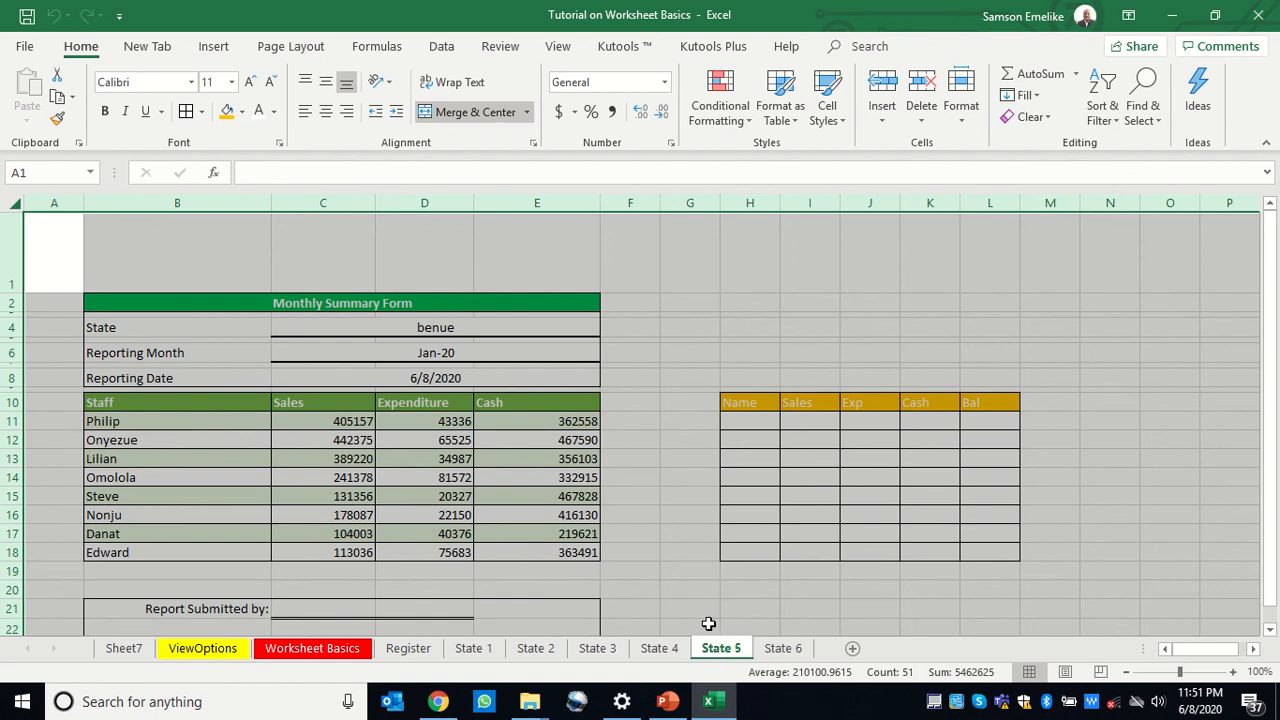
click(660, 652)
click(580, 654)
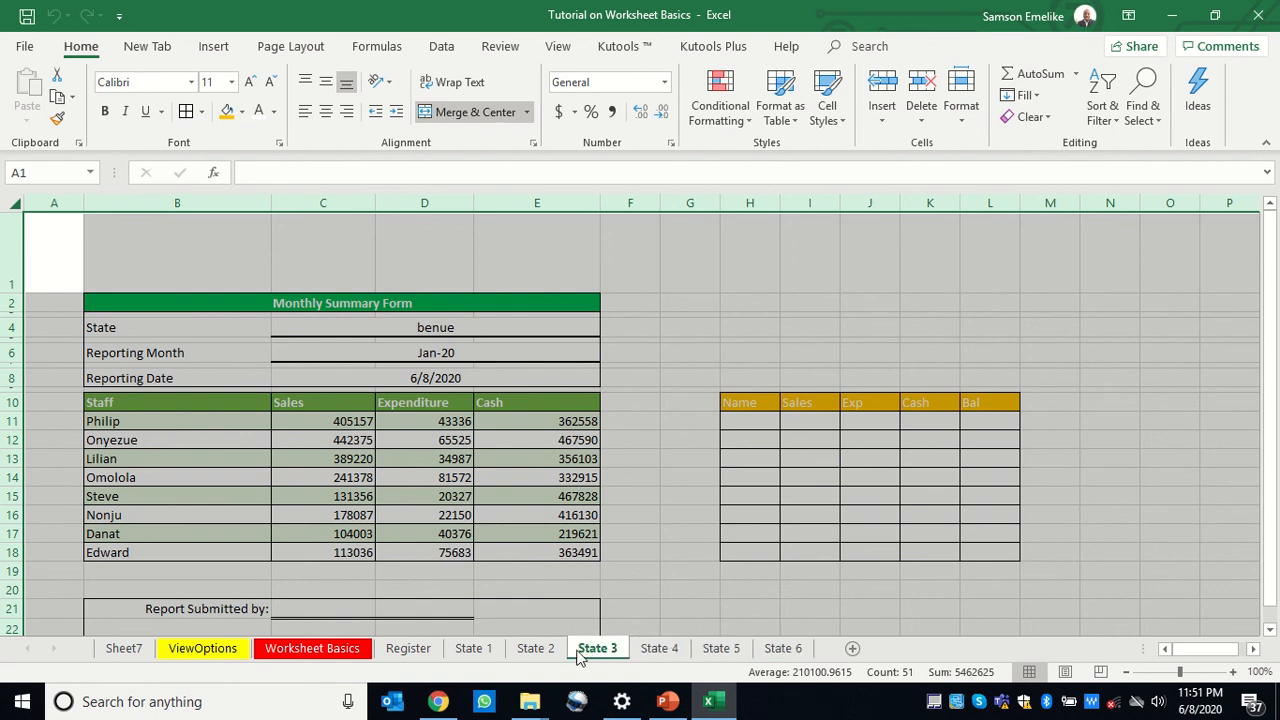
click(536, 652)
click(474, 652)
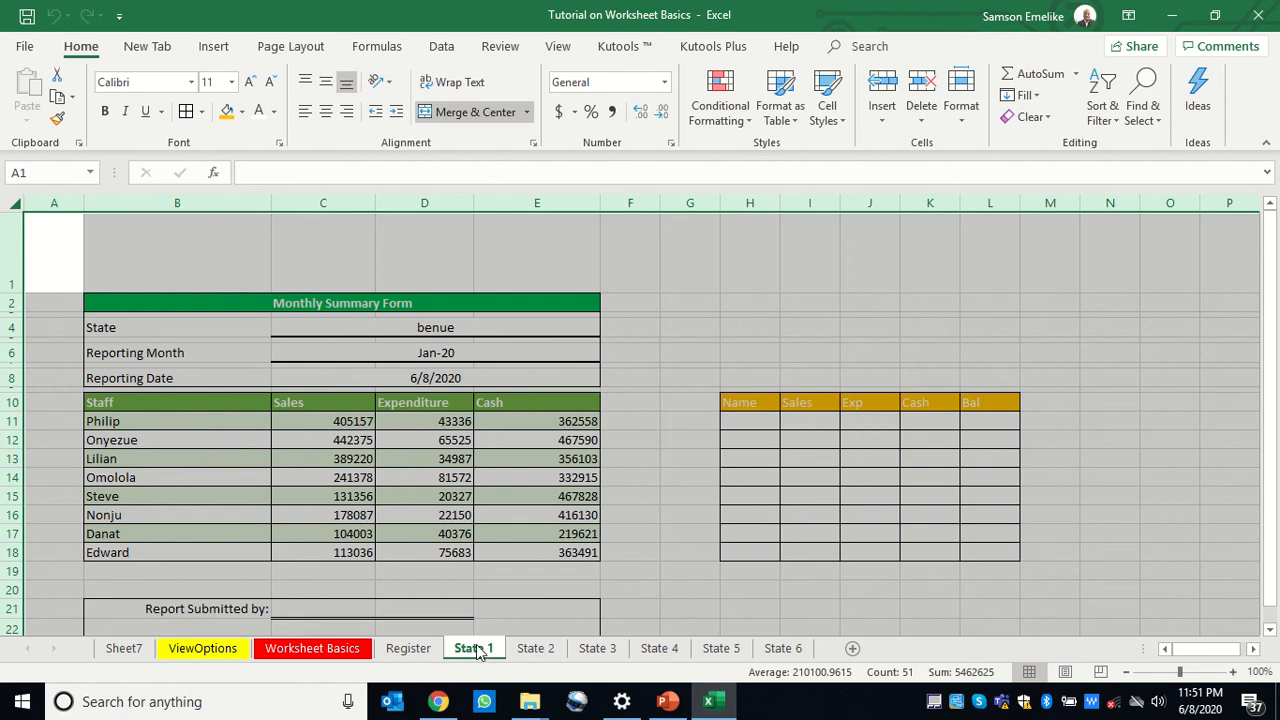
click(420, 652)
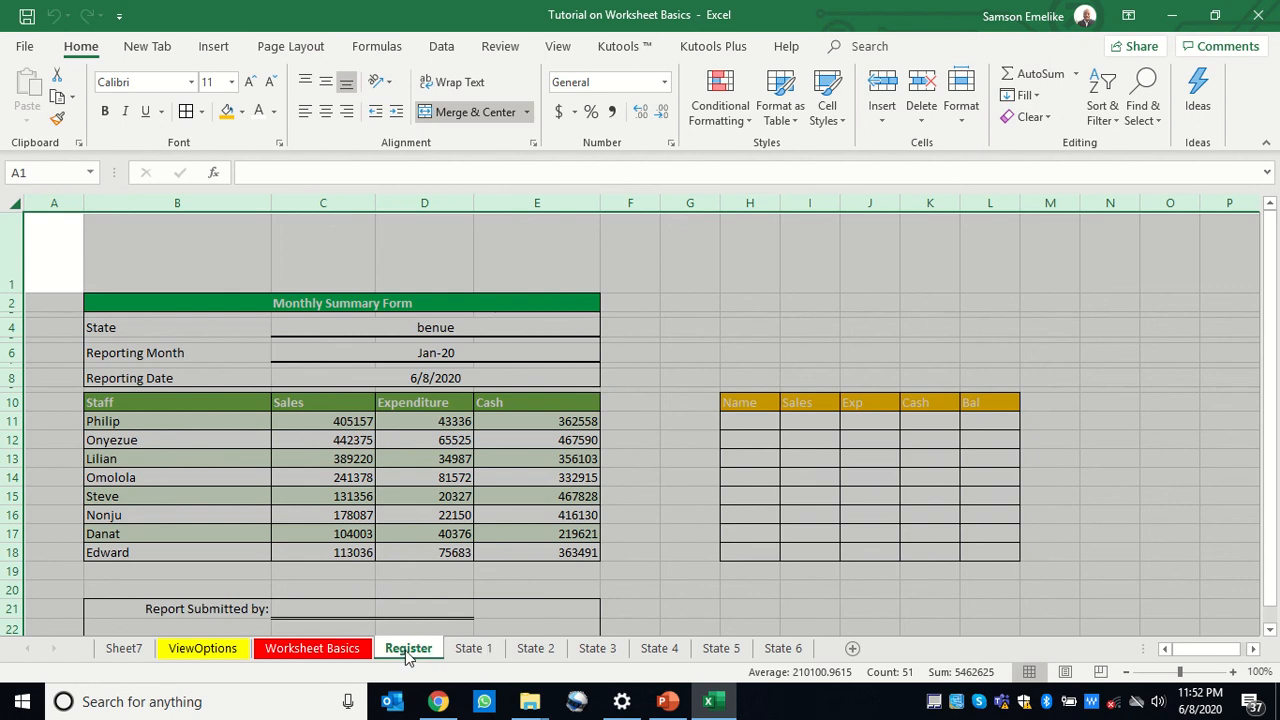
click(619, 604)
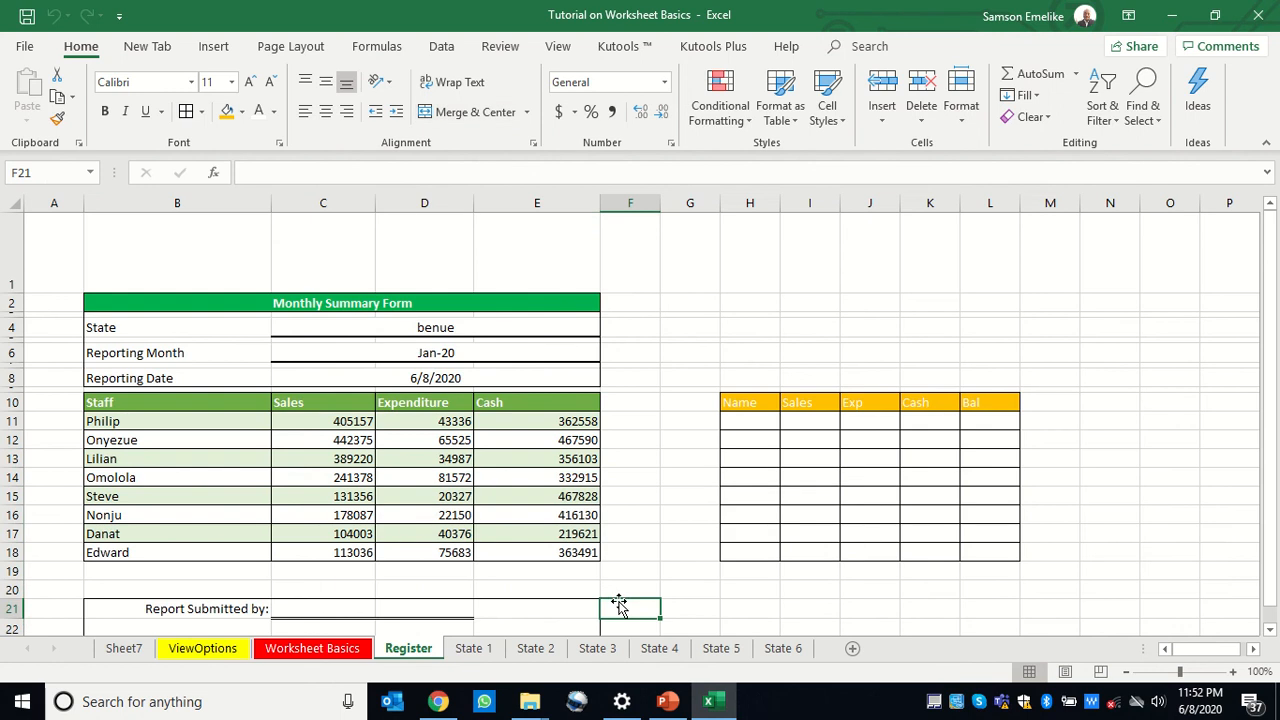
Step: Group State 1 through State 6 and format C11:E18 as Currency with the ₦ Edo symbol and 0 decimal places
click(473, 651)
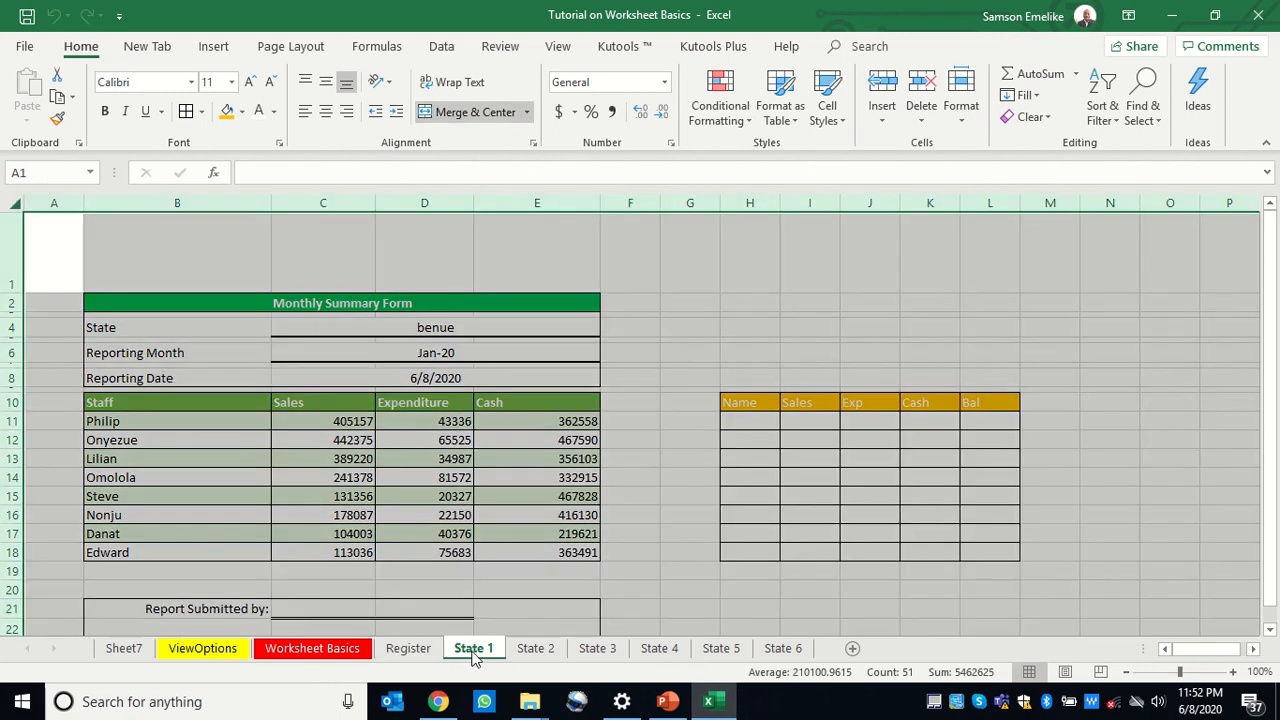
shift+click(795, 651)
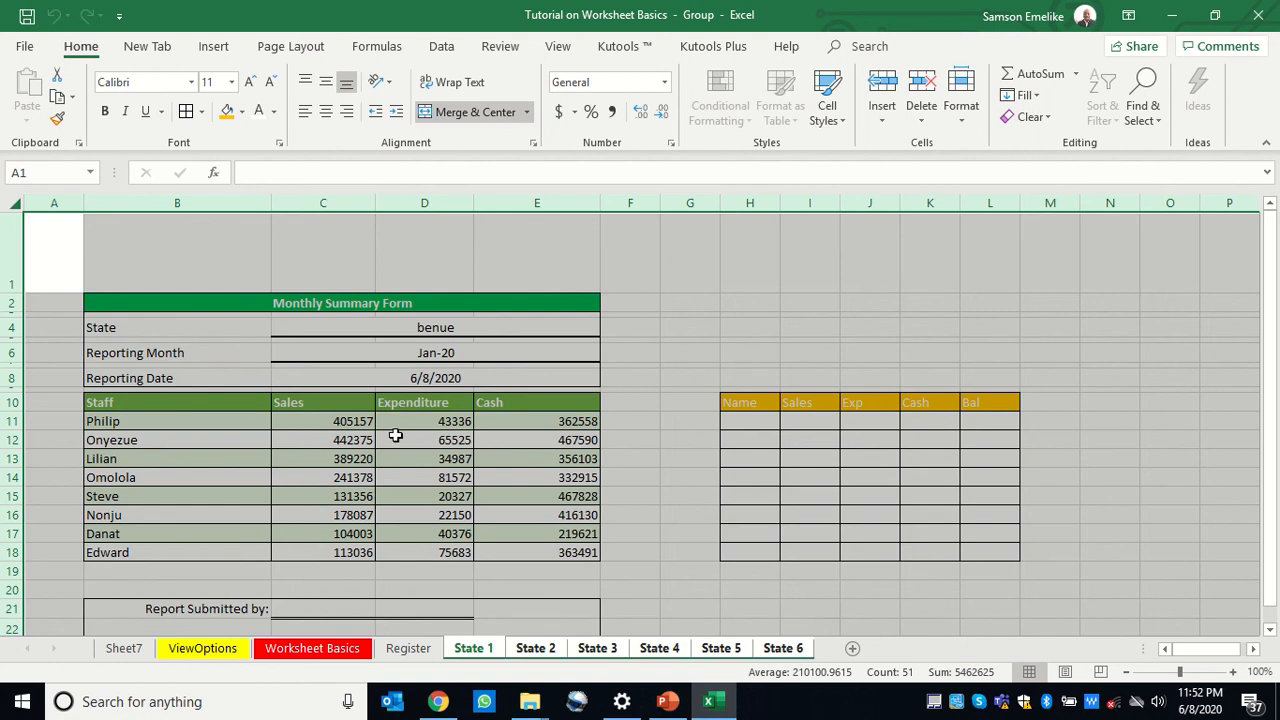
drag(350, 421, 561, 552)
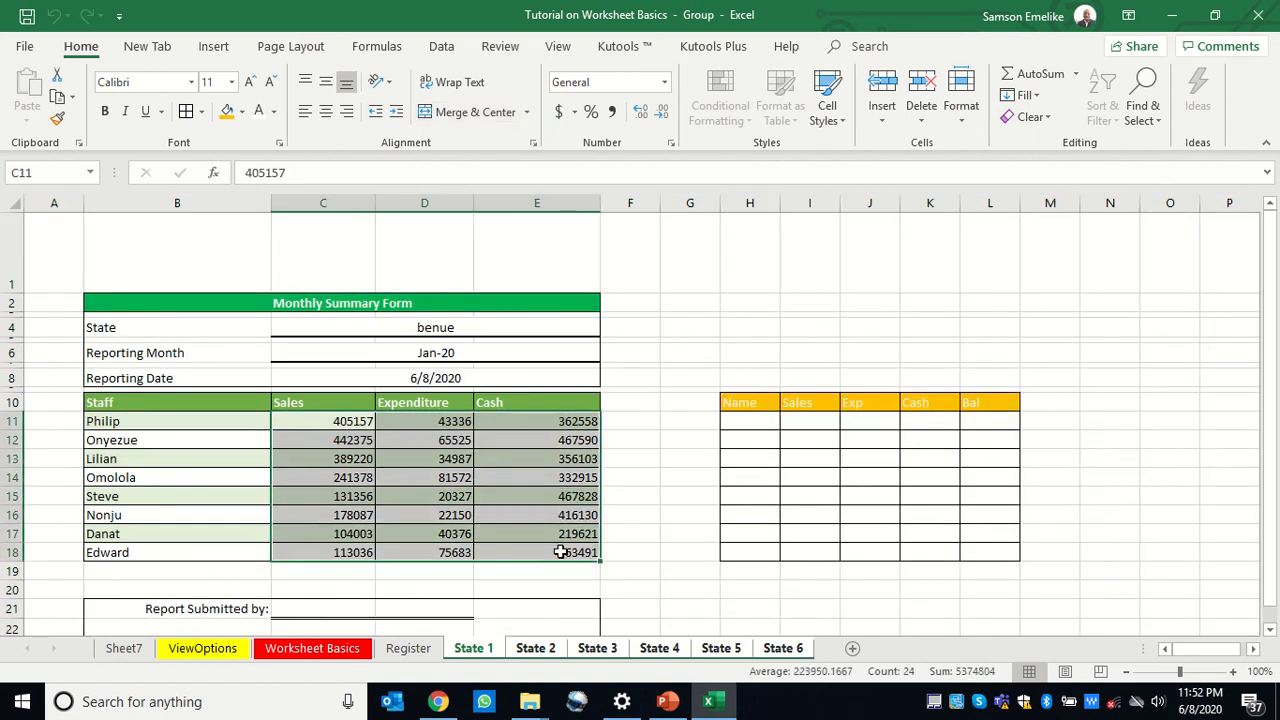
click(575, 112)
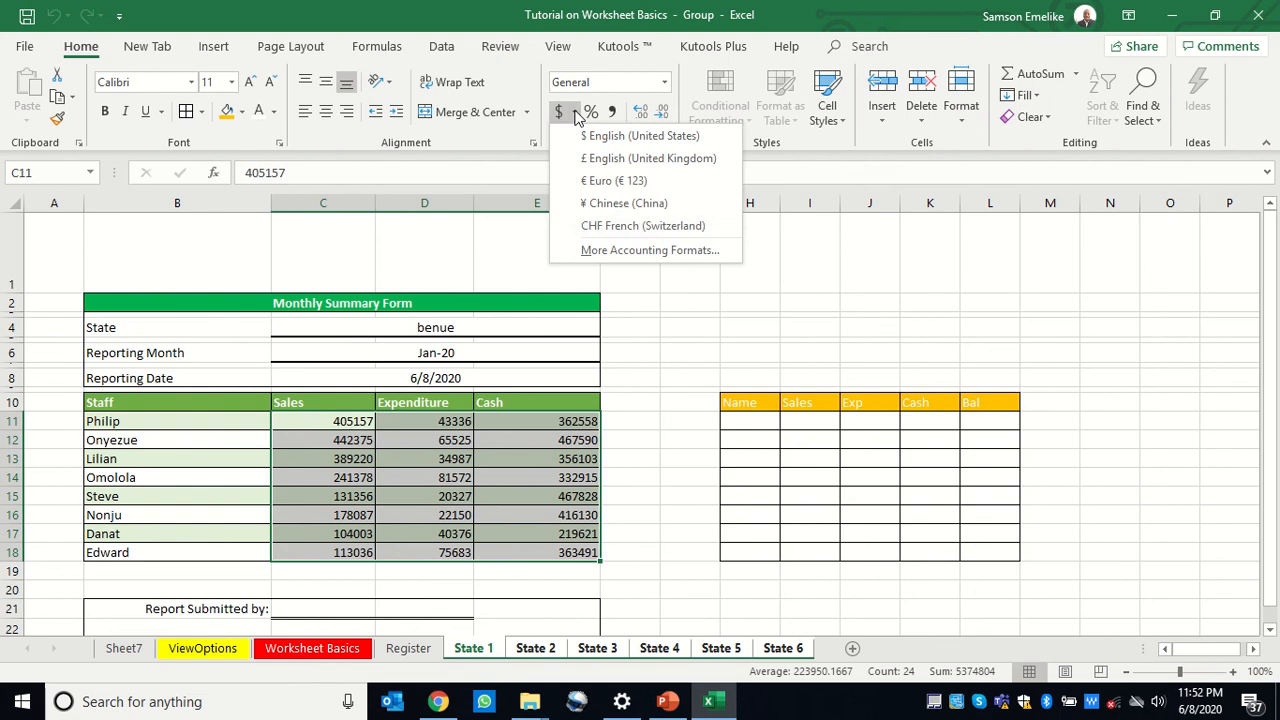
click(634, 250)
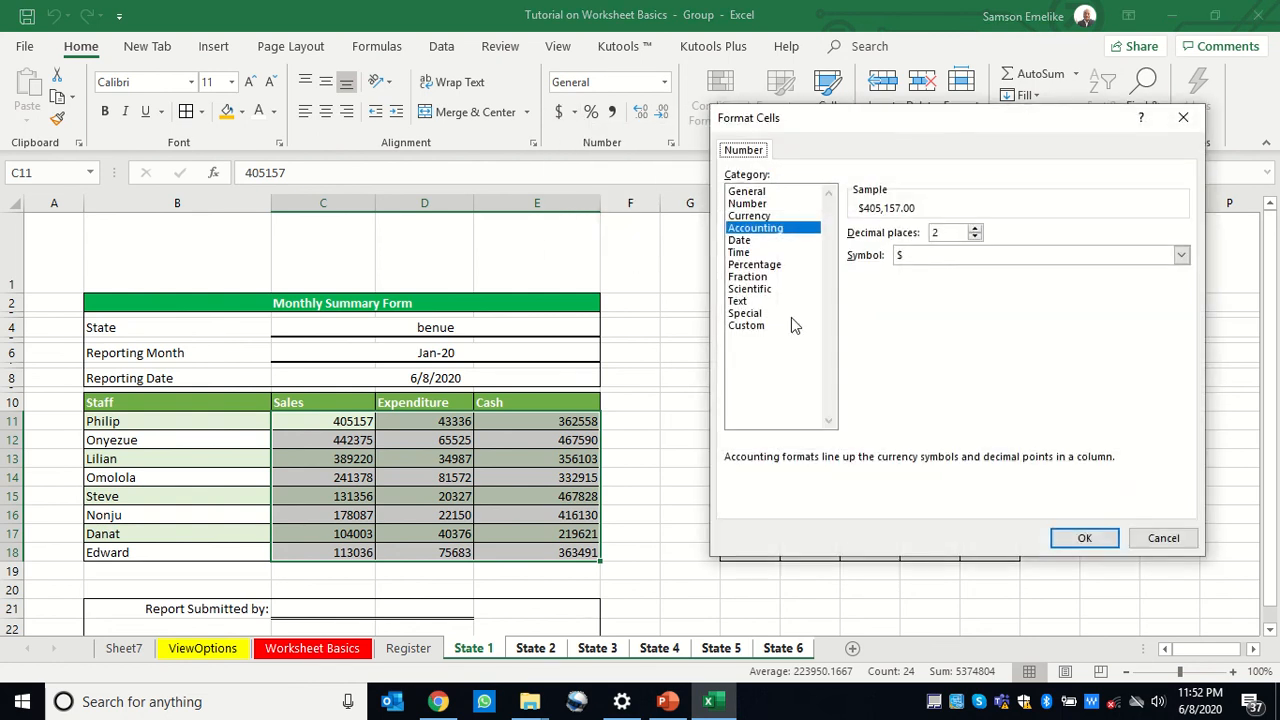
click(757, 216)
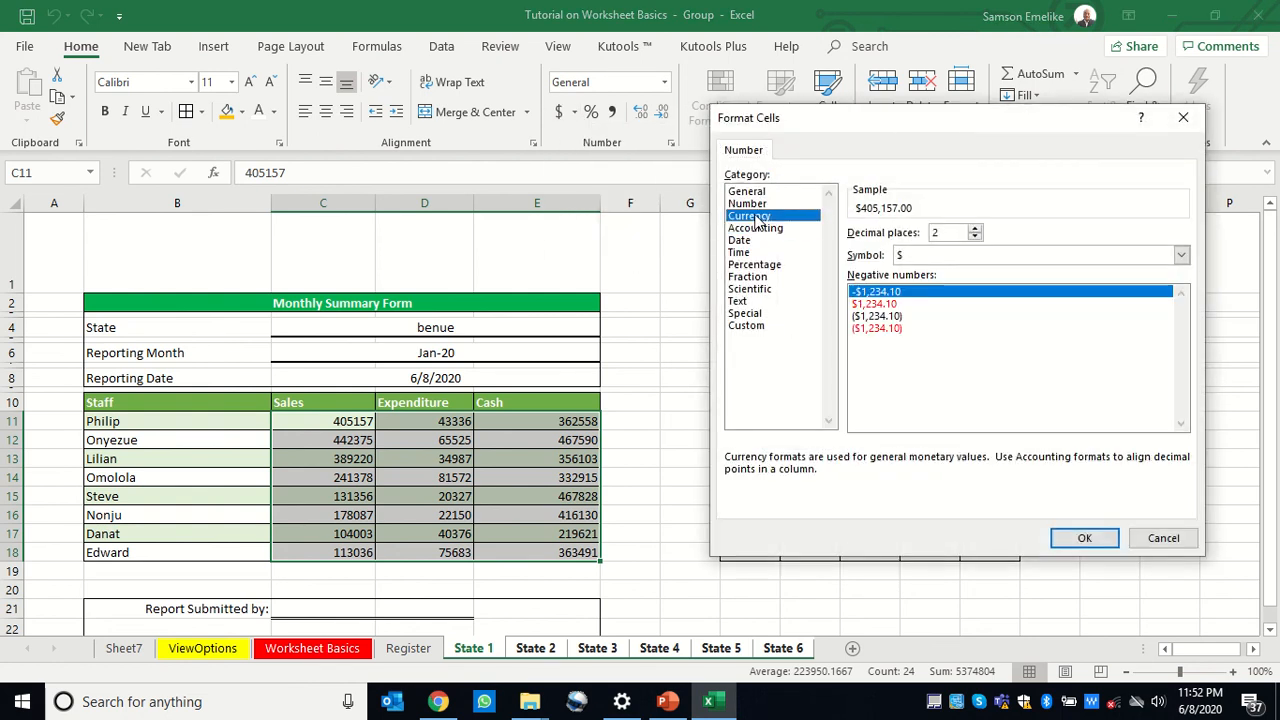
click(1181, 255)
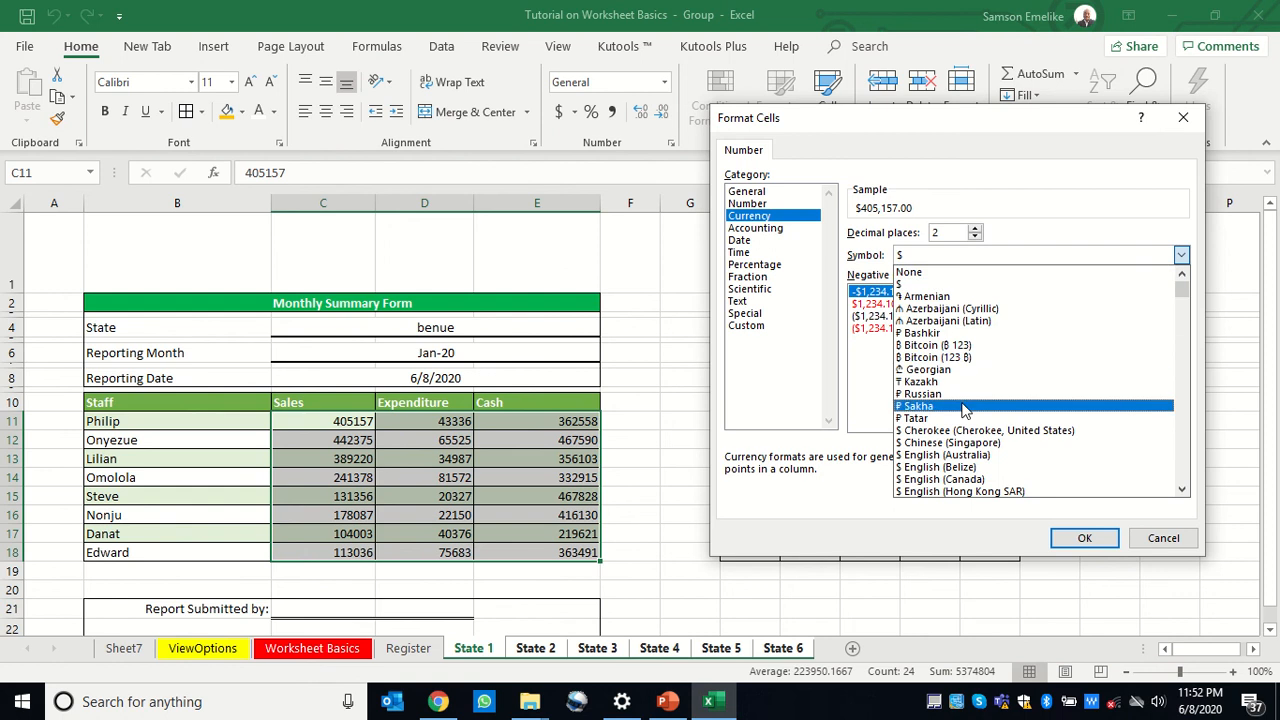
scroll(968, 440, down, 3)
scroll(968, 440, down, 12)
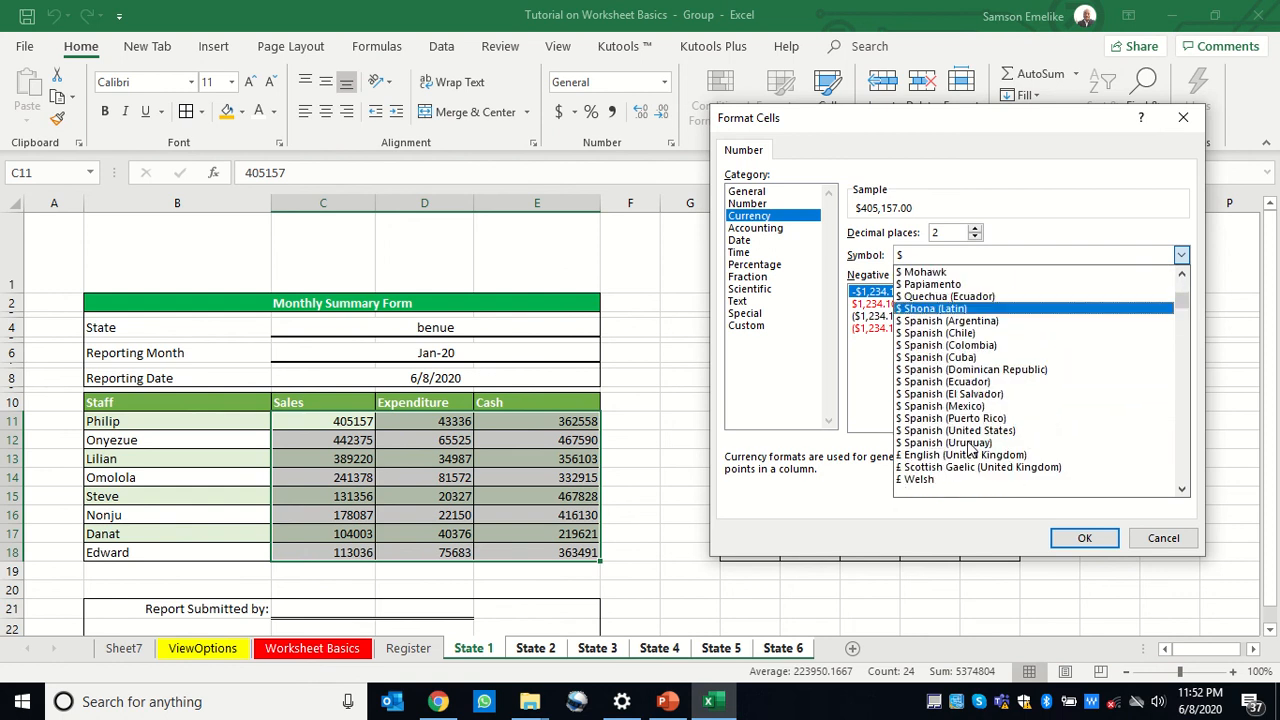
scroll(968, 450, down, 4)
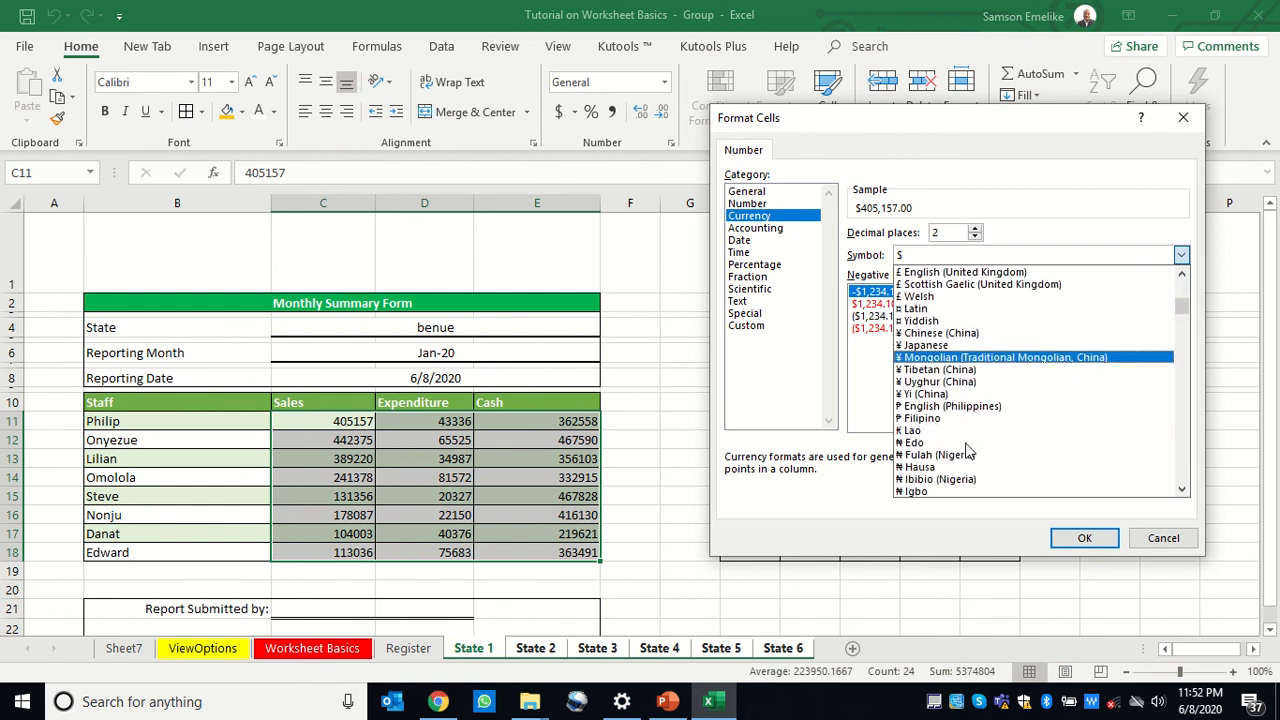
click(965, 430)
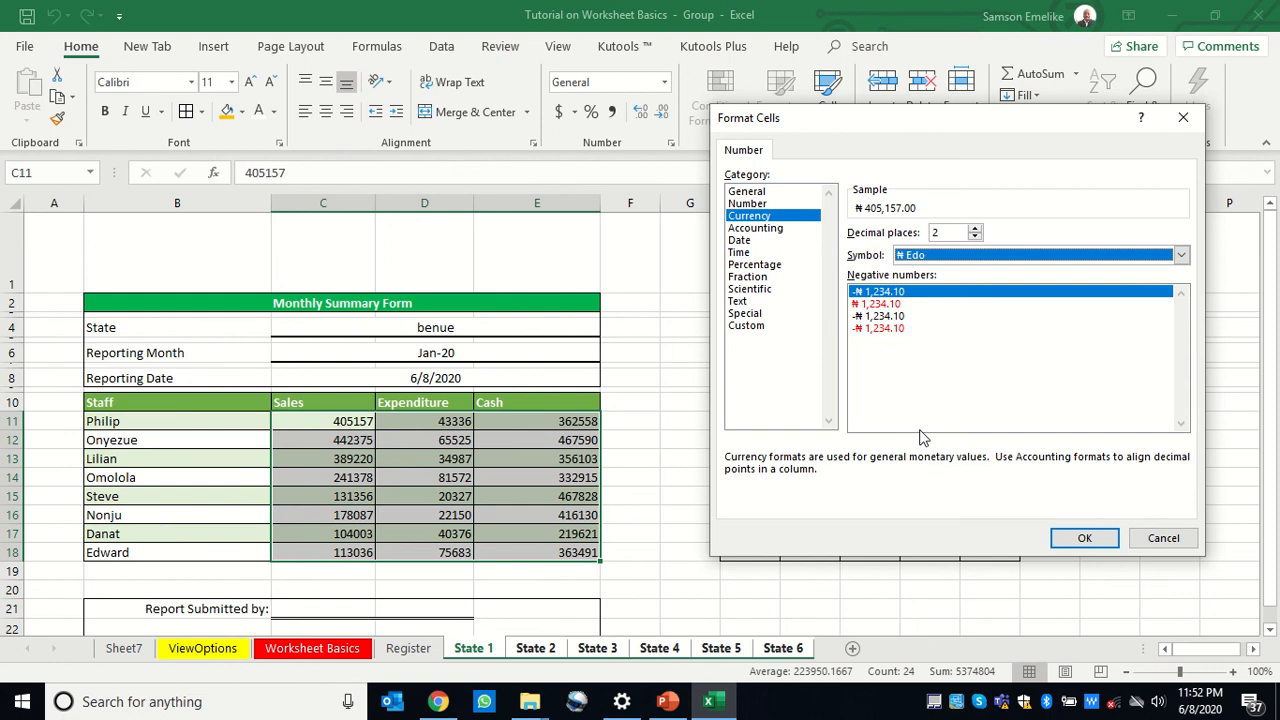
click(975, 237)
click(975, 237)
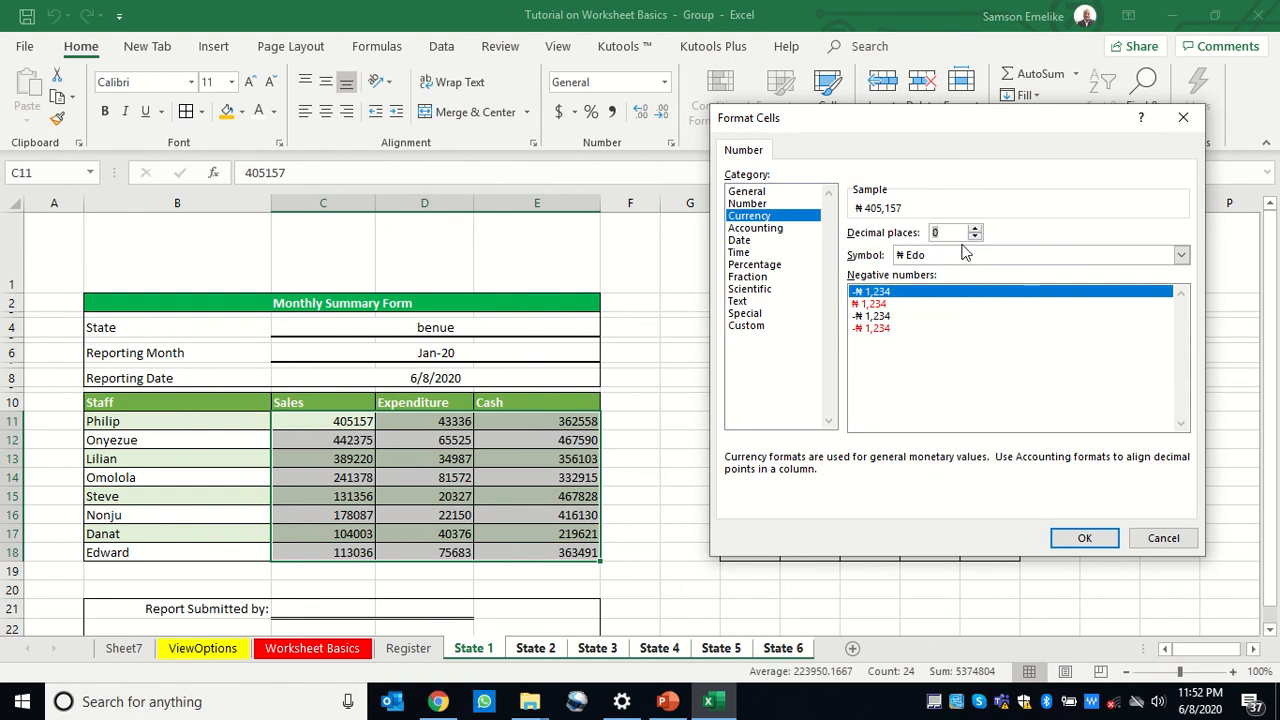
click(1085, 538)
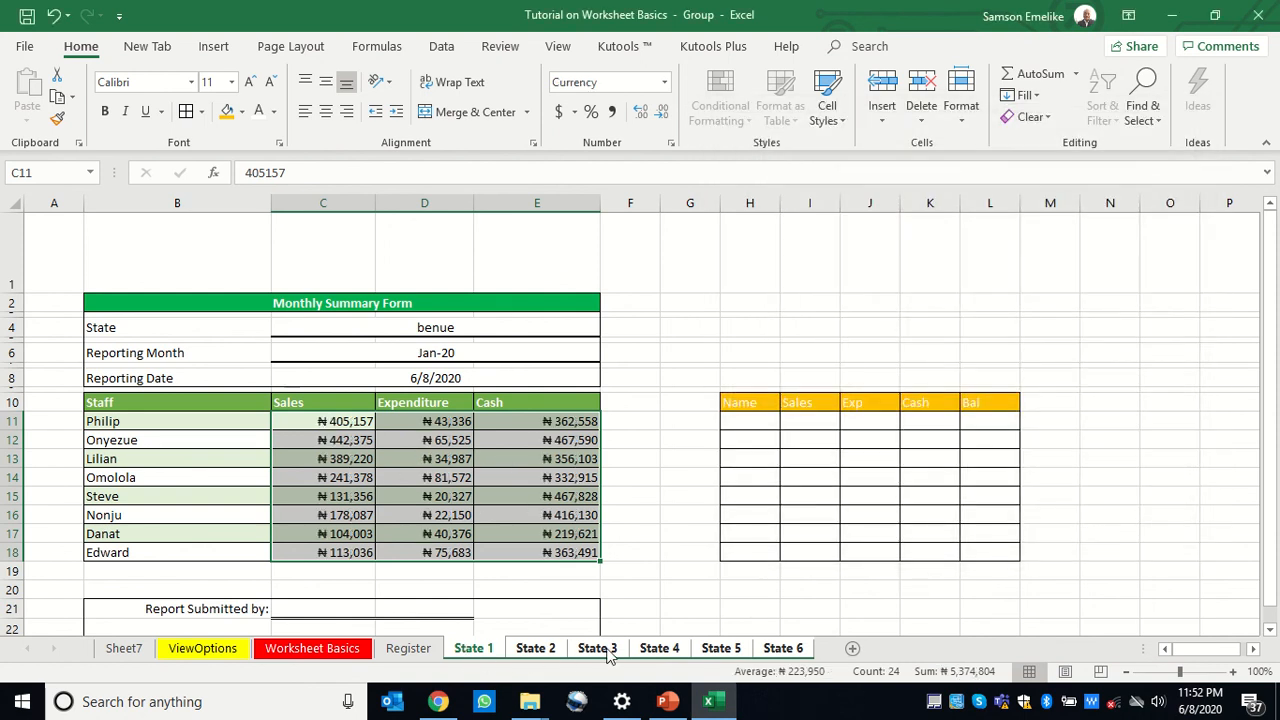
Step: Ungroup the sheets and copy the currency format of State 1's cell C11 to C11:E18 on Register with Format Painter
click(409, 649)
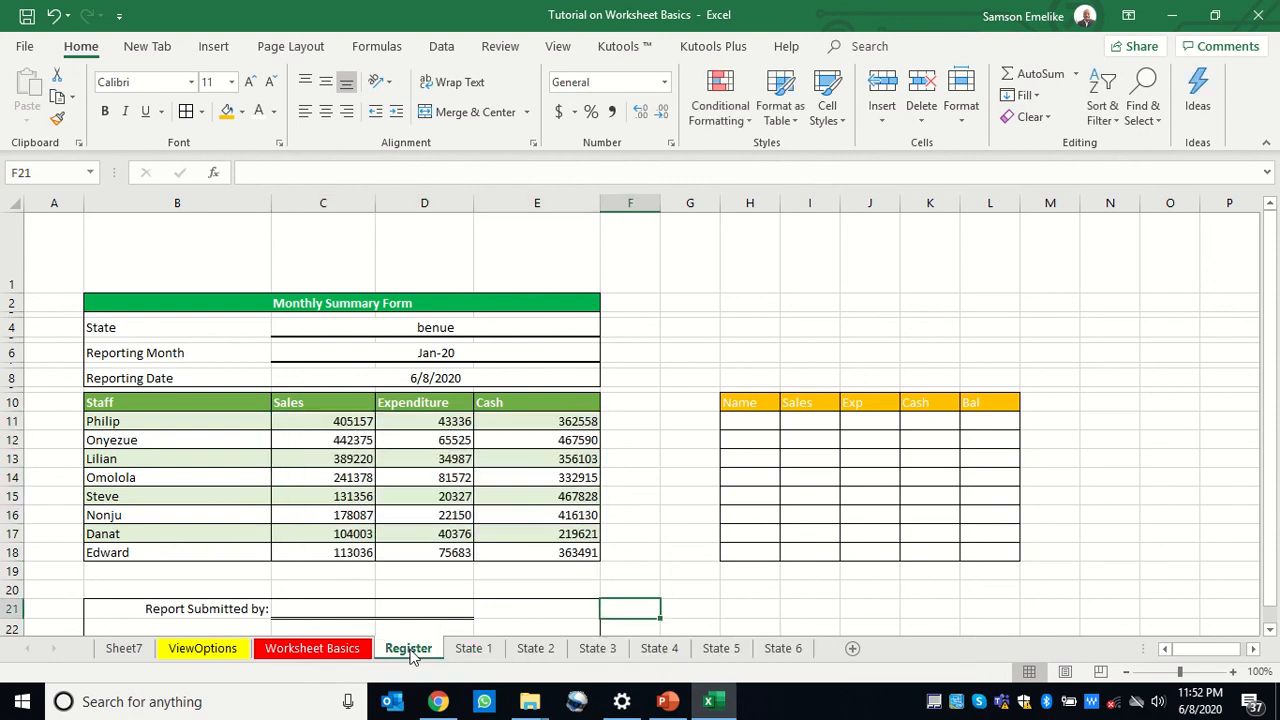
click(476, 652)
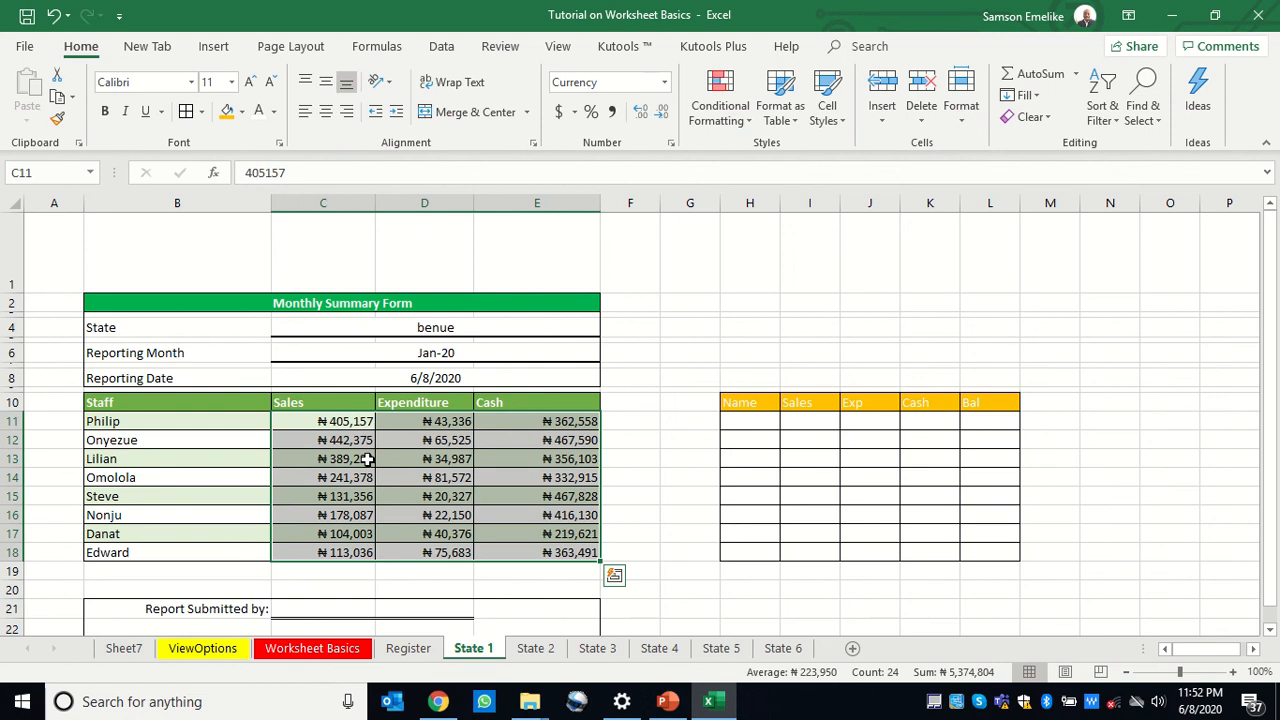
click(336, 421)
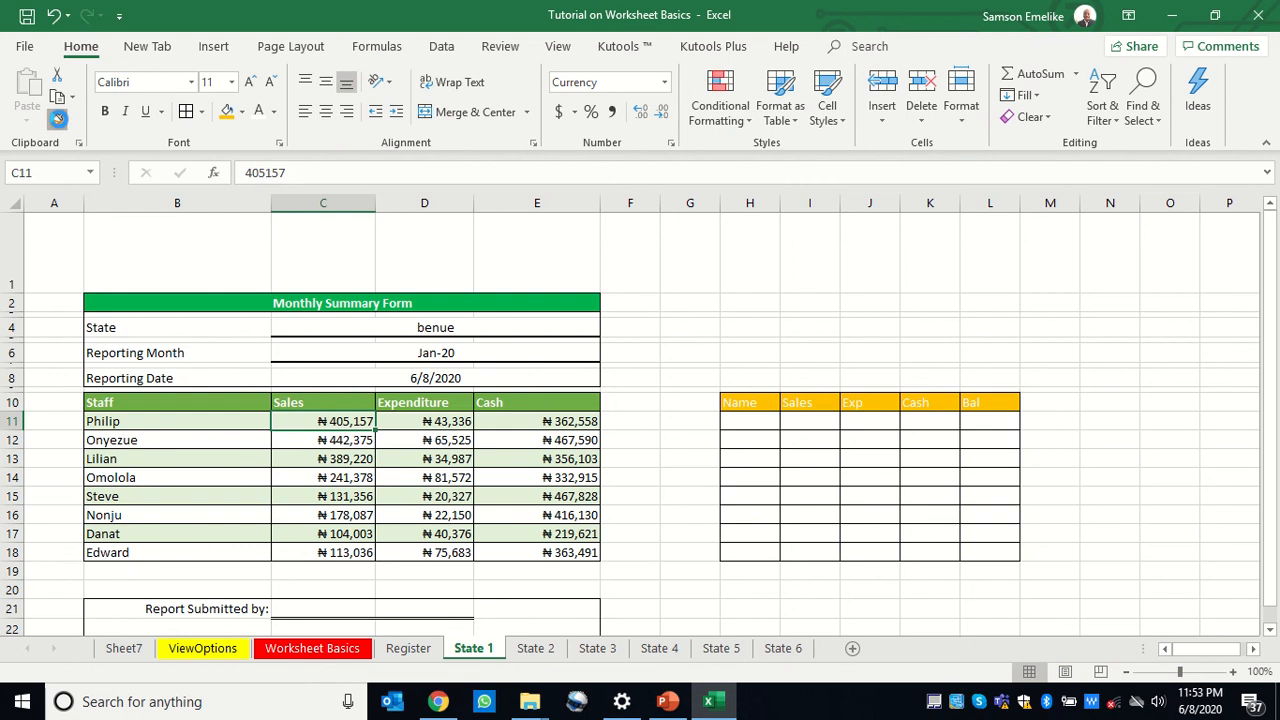
click(57, 118)
click(410, 649)
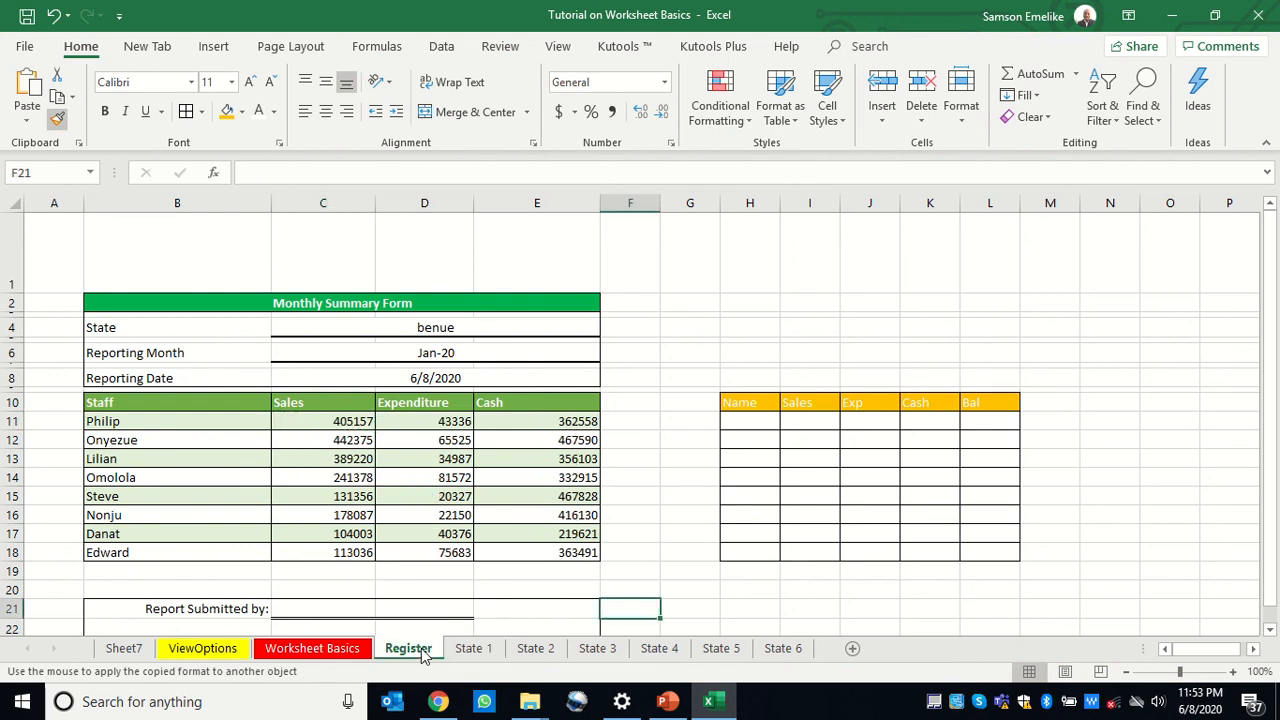
mouse_move(350, 421)
mouse_down()
mouse_move(490, 430)
mouse_move(574, 534)
mouse_move(560, 552)
mouse_up()
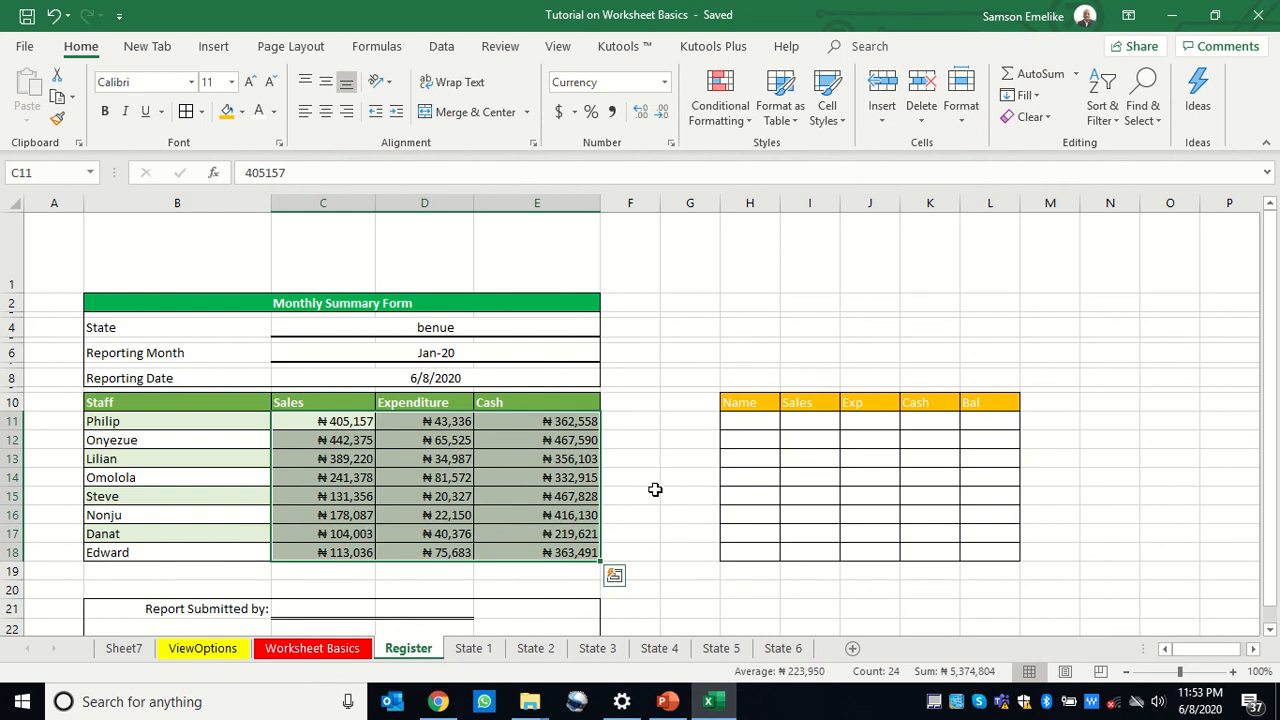
Step: Clear the sales, expenditure and cash figures in C11:E18 on the Register sheet
click(668, 510)
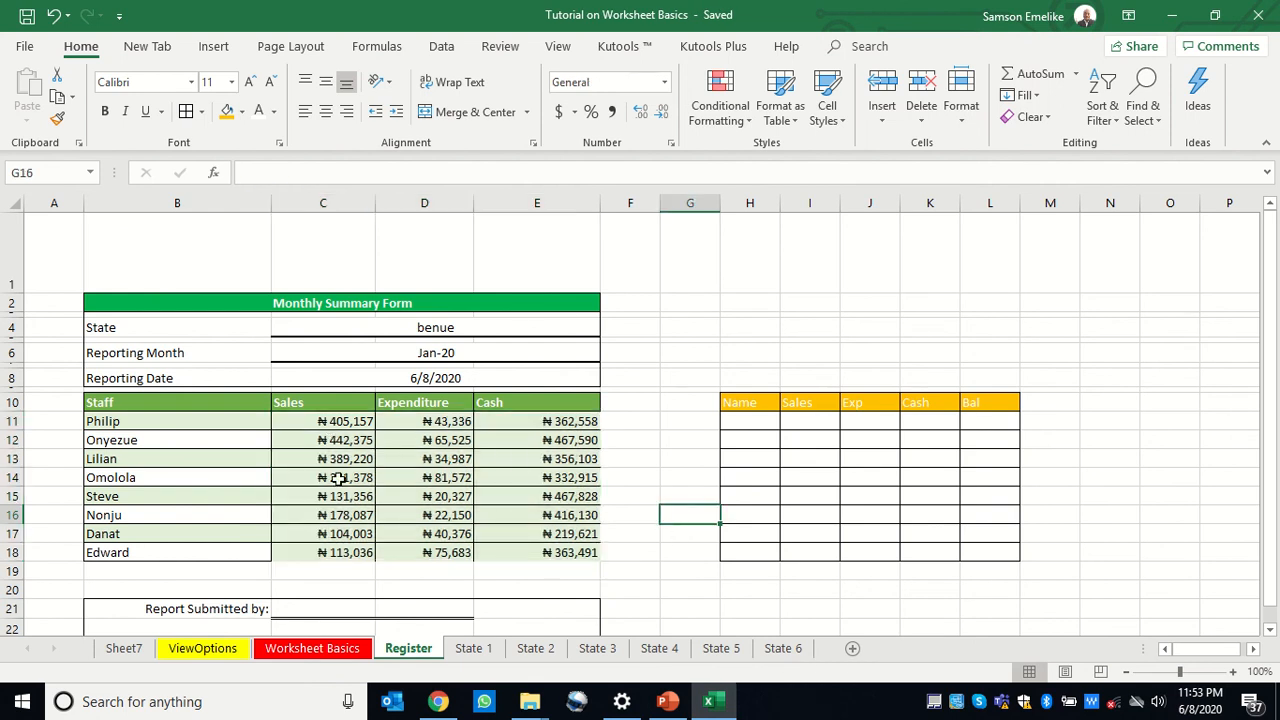
drag(320, 419, 537, 551)
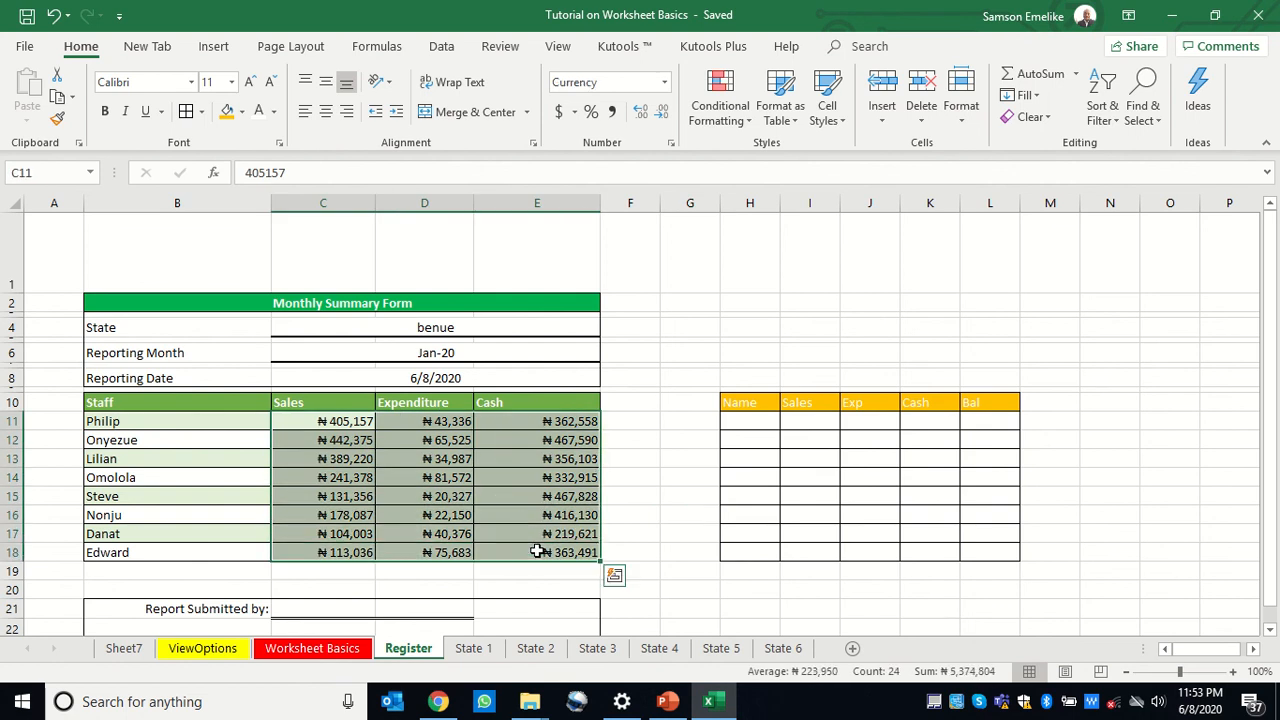
key(Delete)
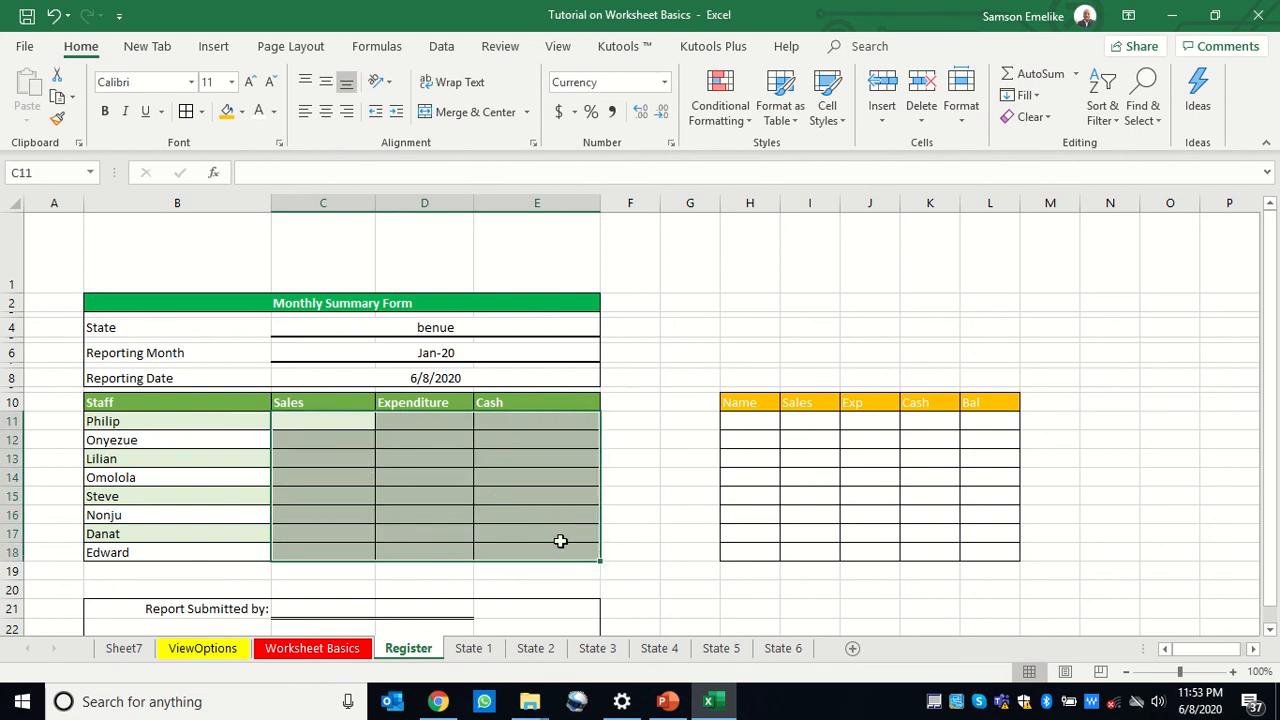
click(654, 533)
Step: Test the currency format of Register's cell C11 by entering 44354, and undo the entry
drag(337, 429, 385, 402)
text(44,354)
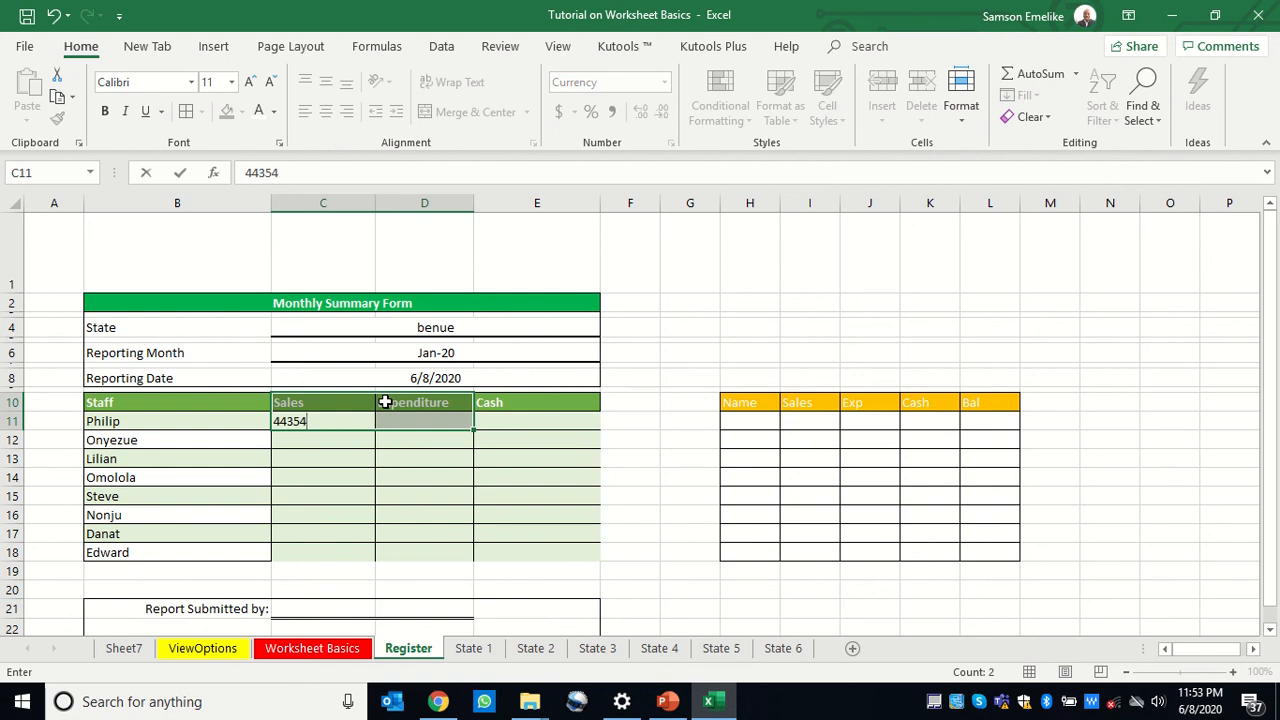
key(Return)
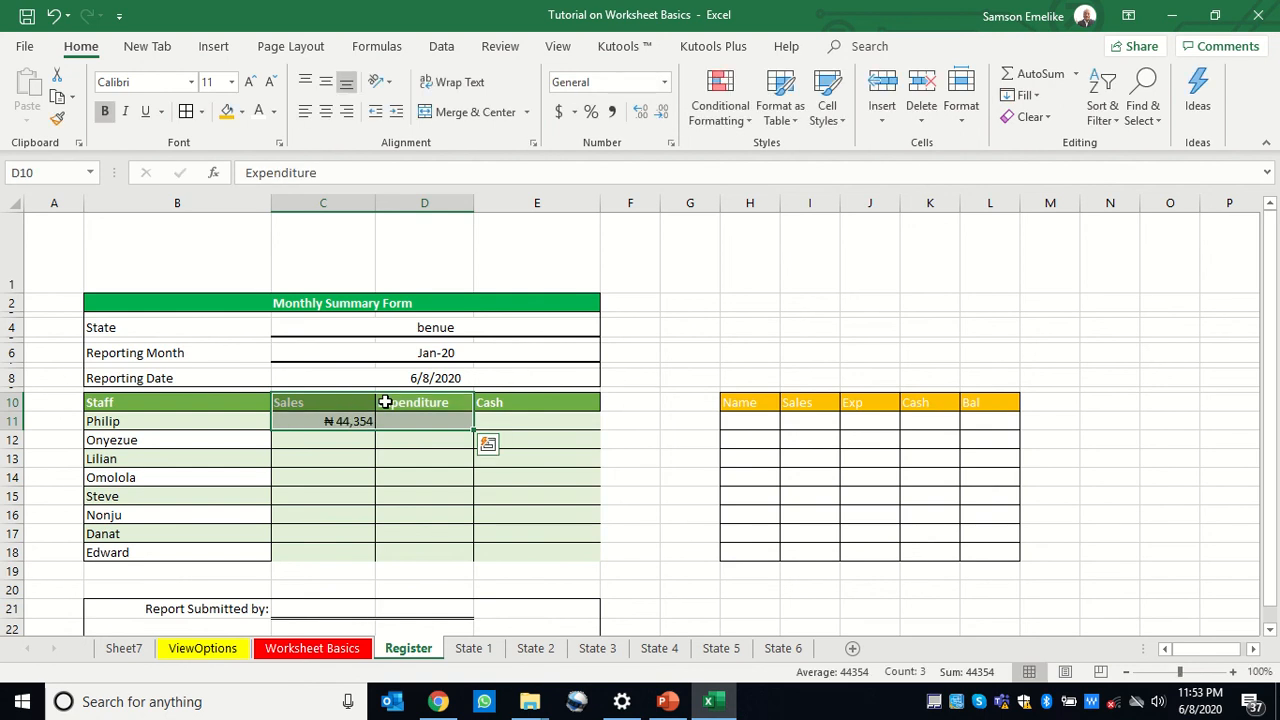
key(ctrl+z)
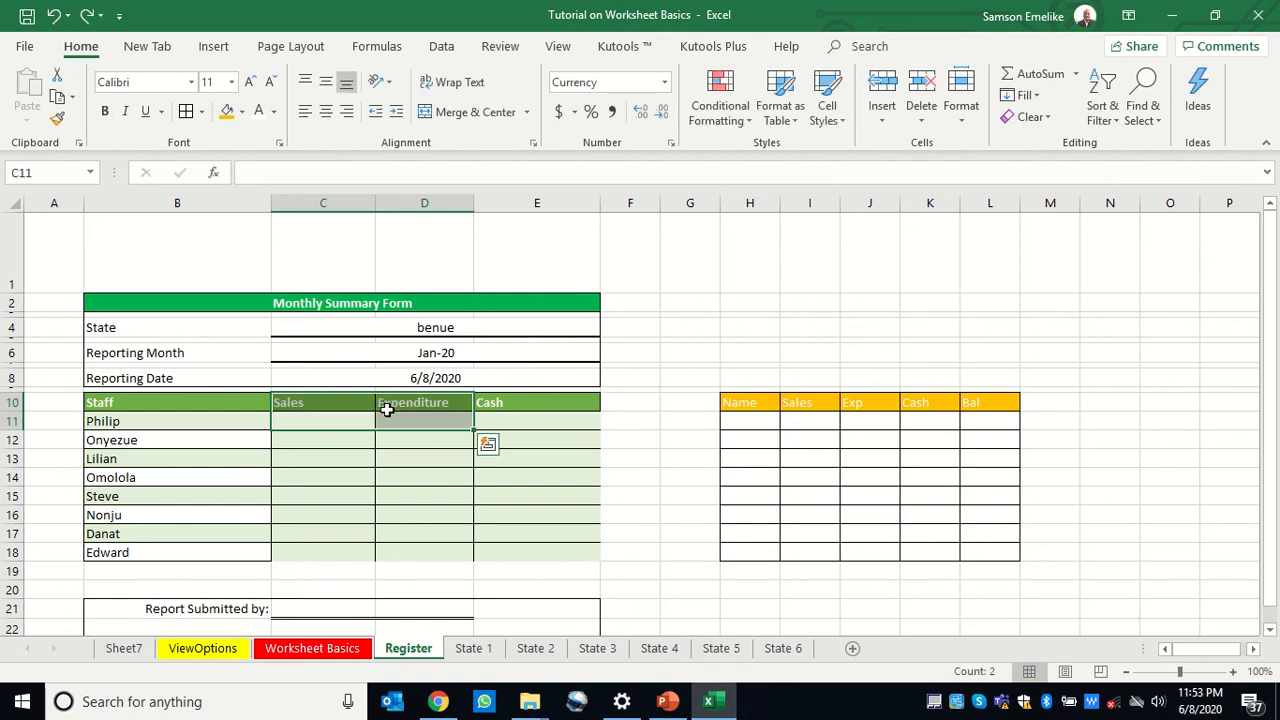
click(378, 463)
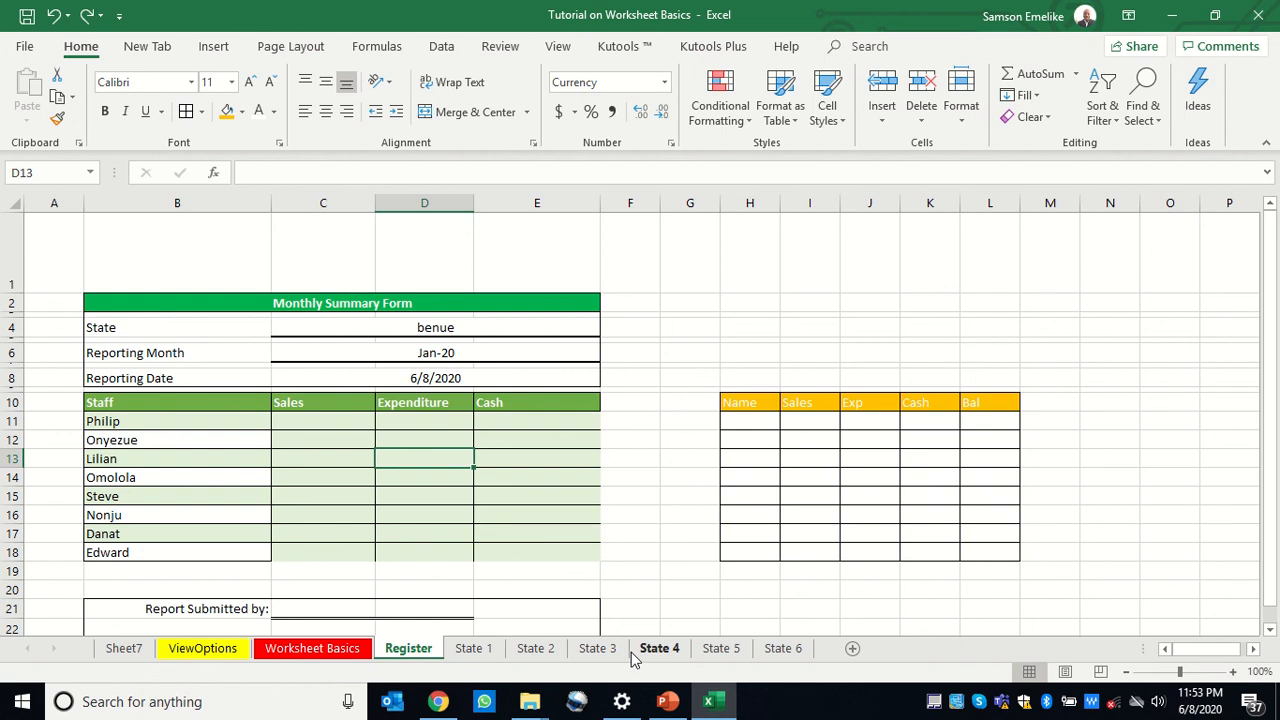
Step: Total cell C11 across State 1 to State 6 in Register's C11 with =SUM('State 1:State 6'!C11)
click(311, 420)
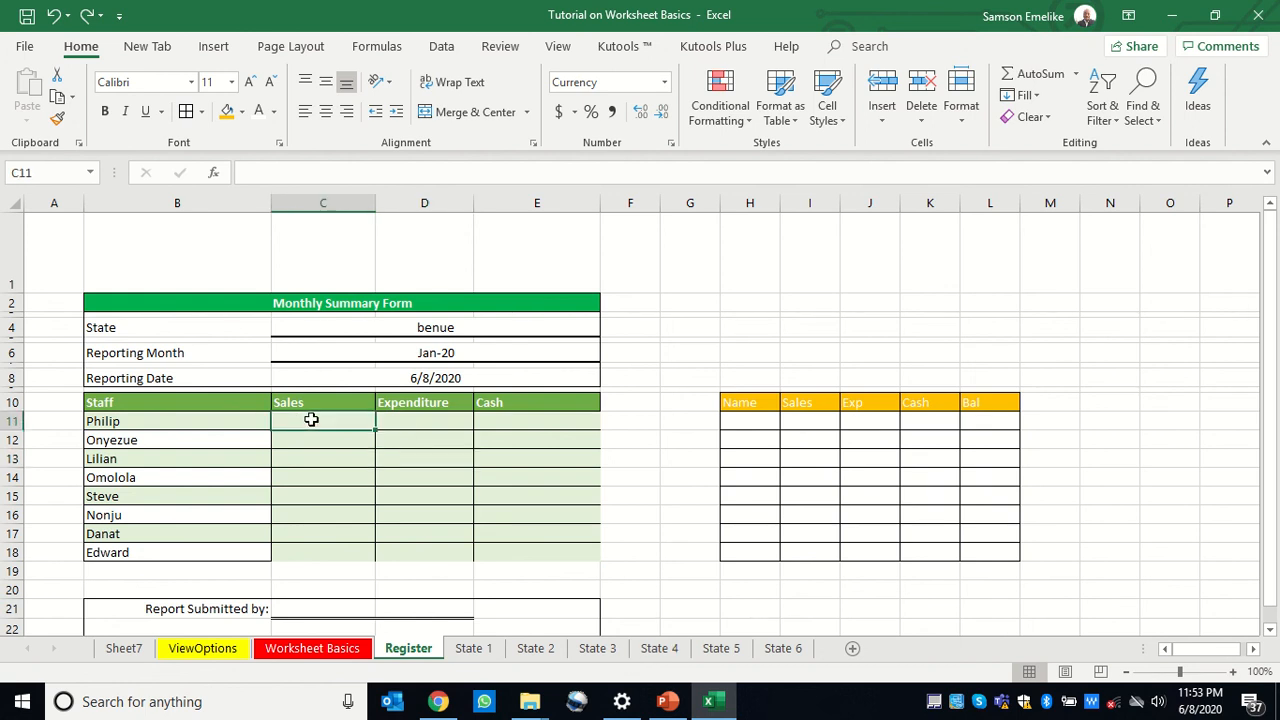
text(=sum)
key(Tab)
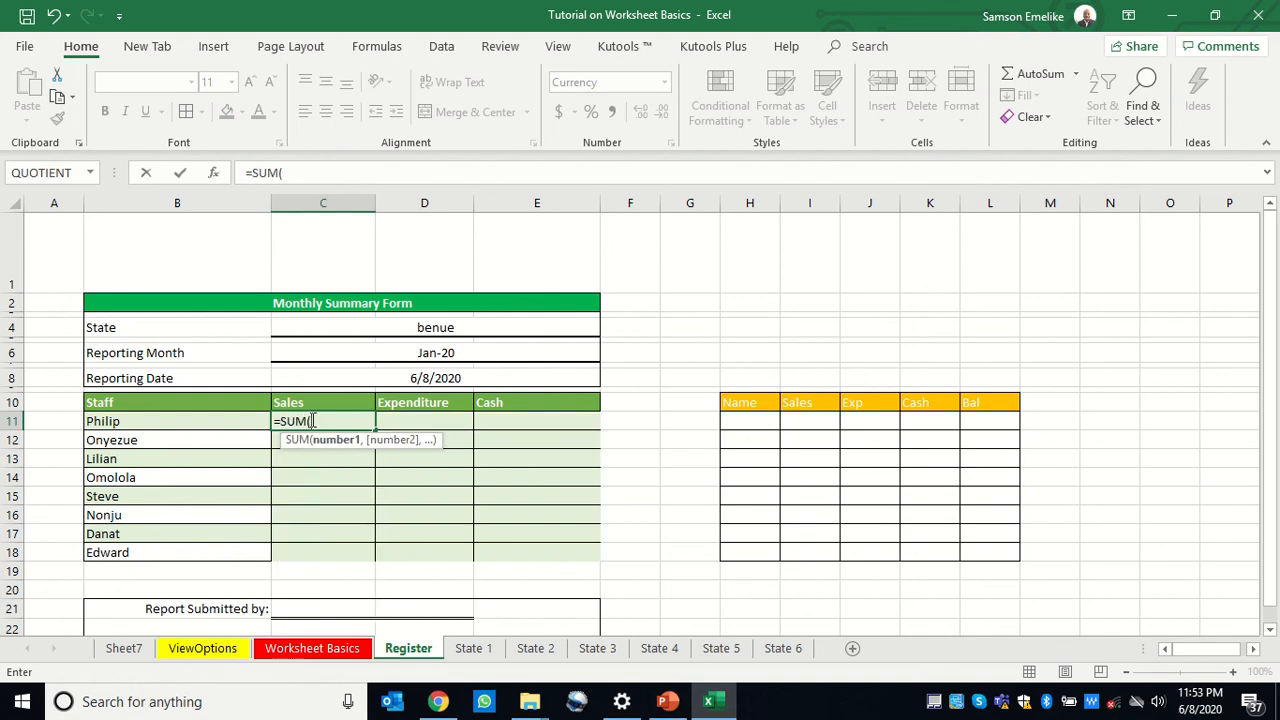
click(474, 649)
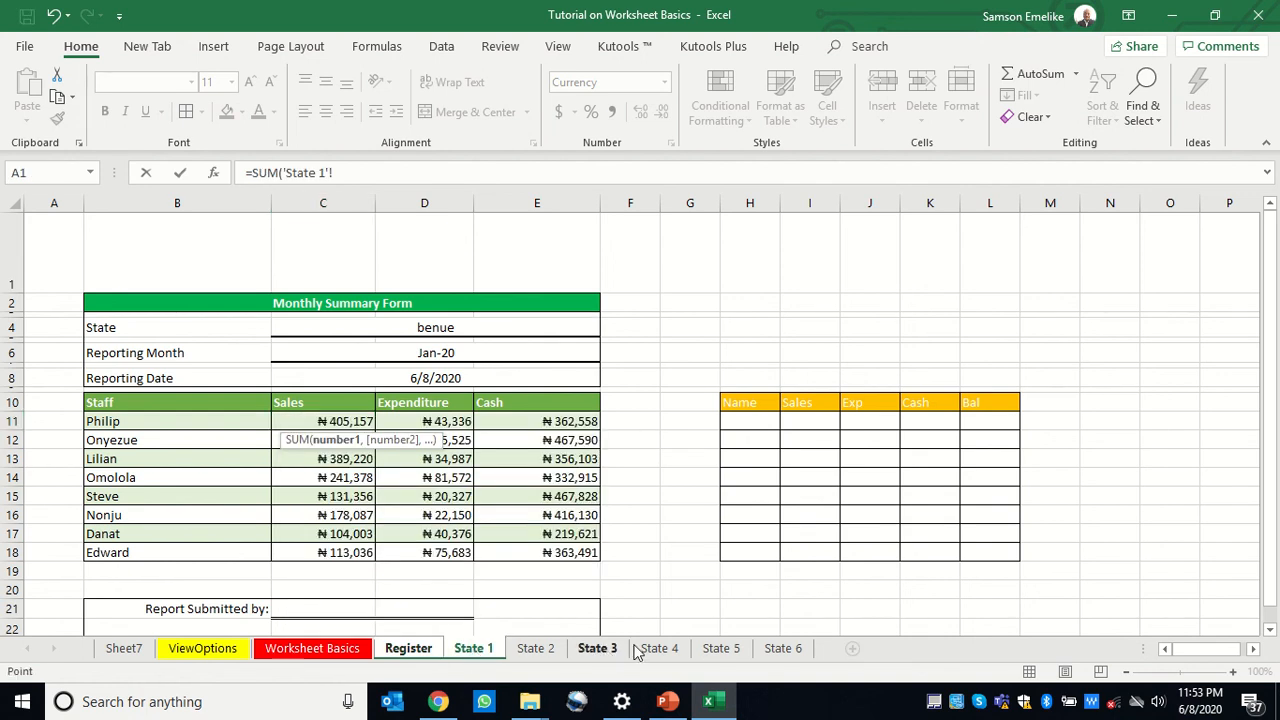
shift+click(775, 648)
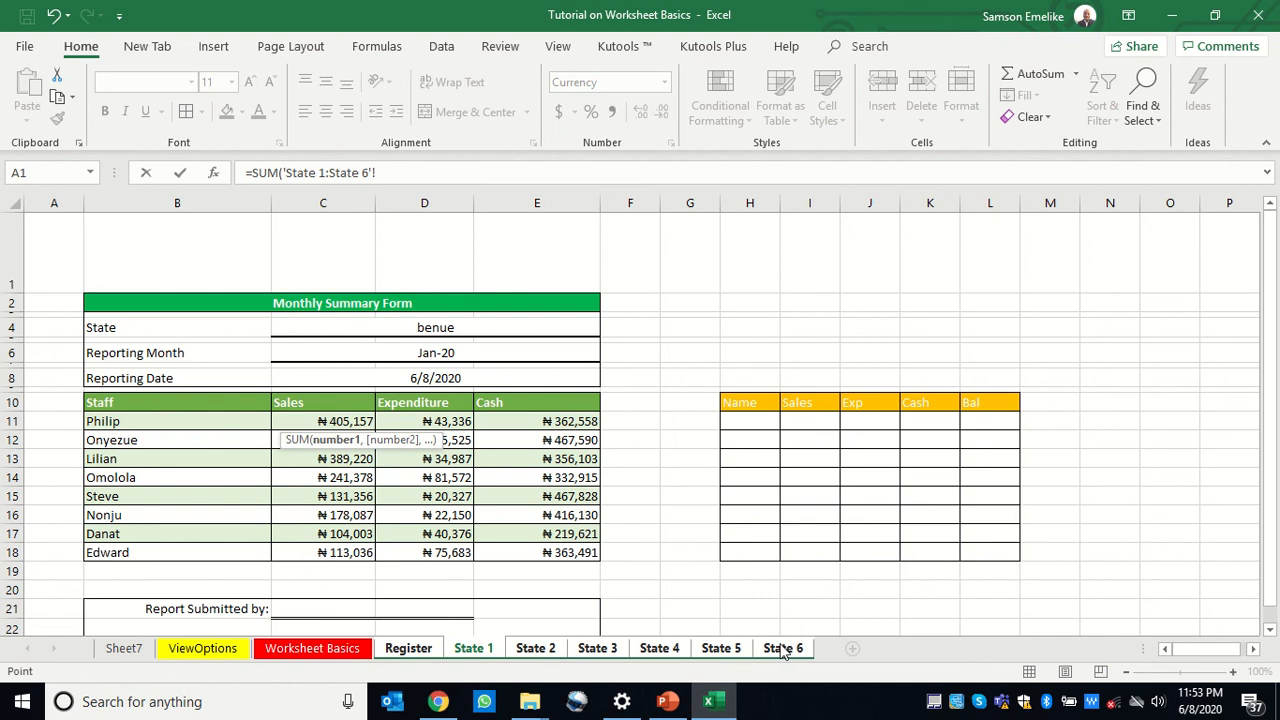
click(337, 420)
key(Return)
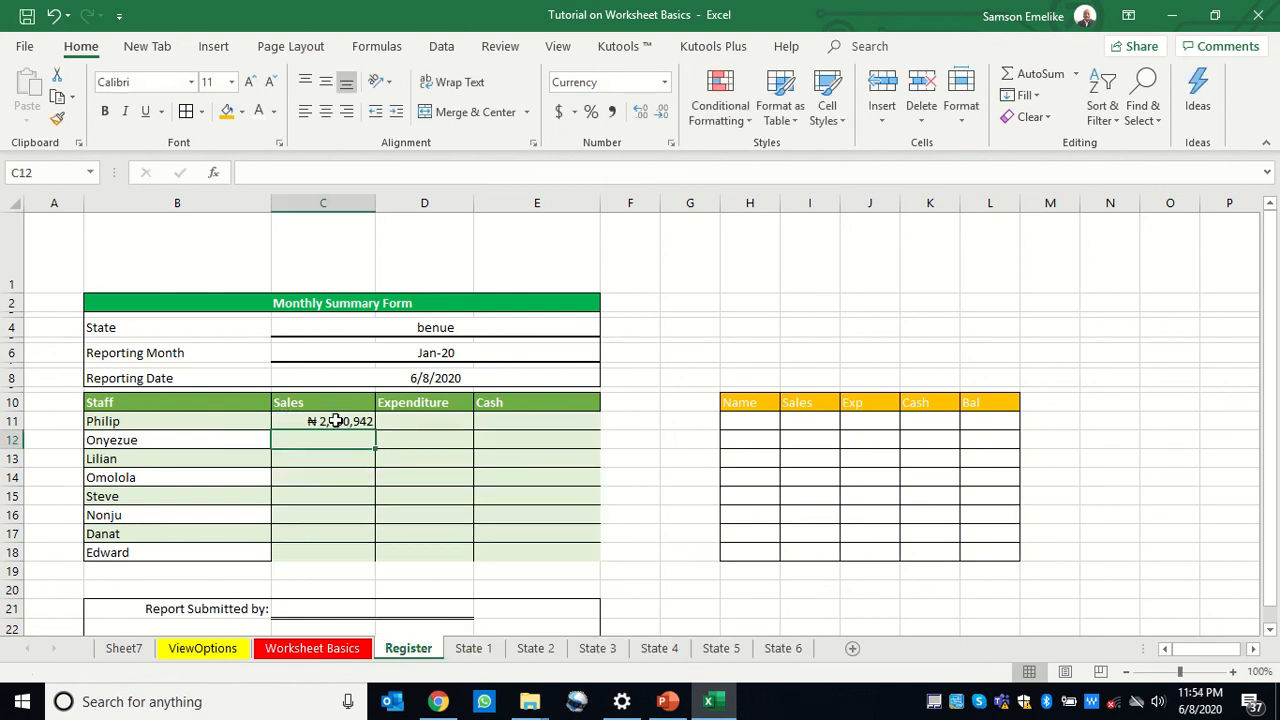
Step: Fill the cross-sheet SUM formula from C11 across to E11 and down to row 18 on Register
click(337, 420)
drag(372, 427, 592, 433)
double_click(600, 431)
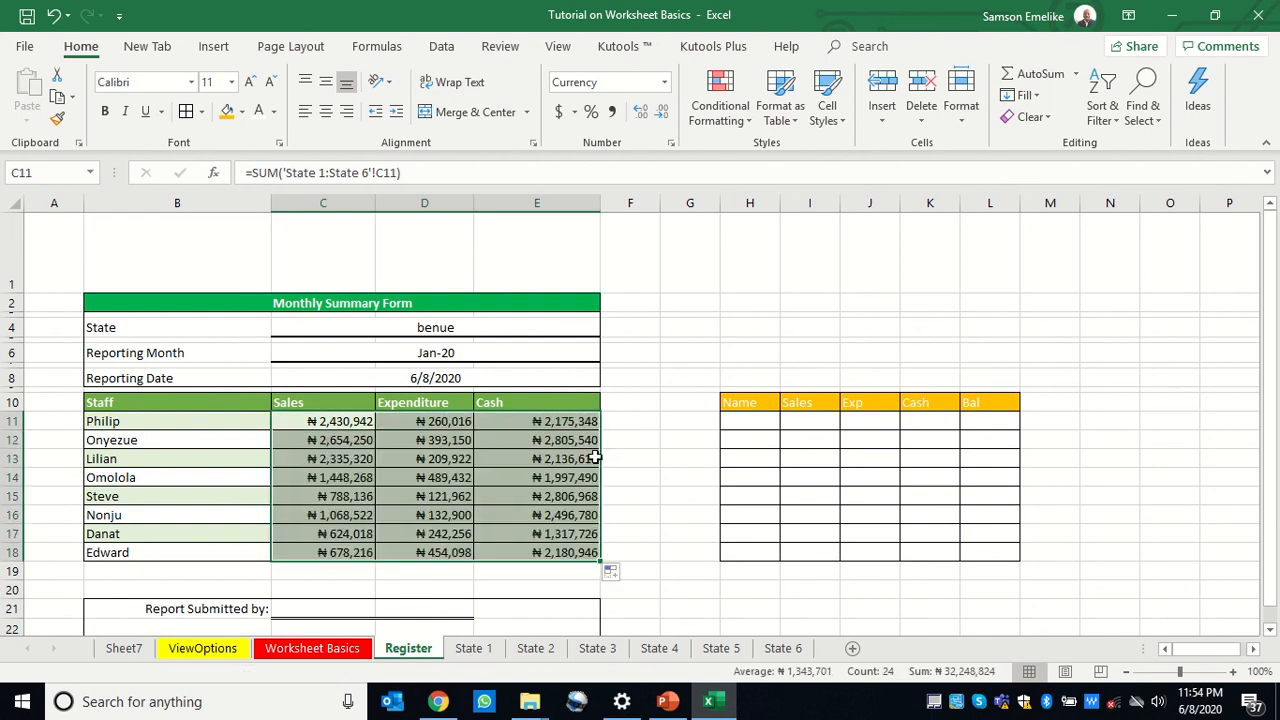
Step: Review the SUM formula in Register's C11 and the matching source cell C11 on State 1
click(325, 423)
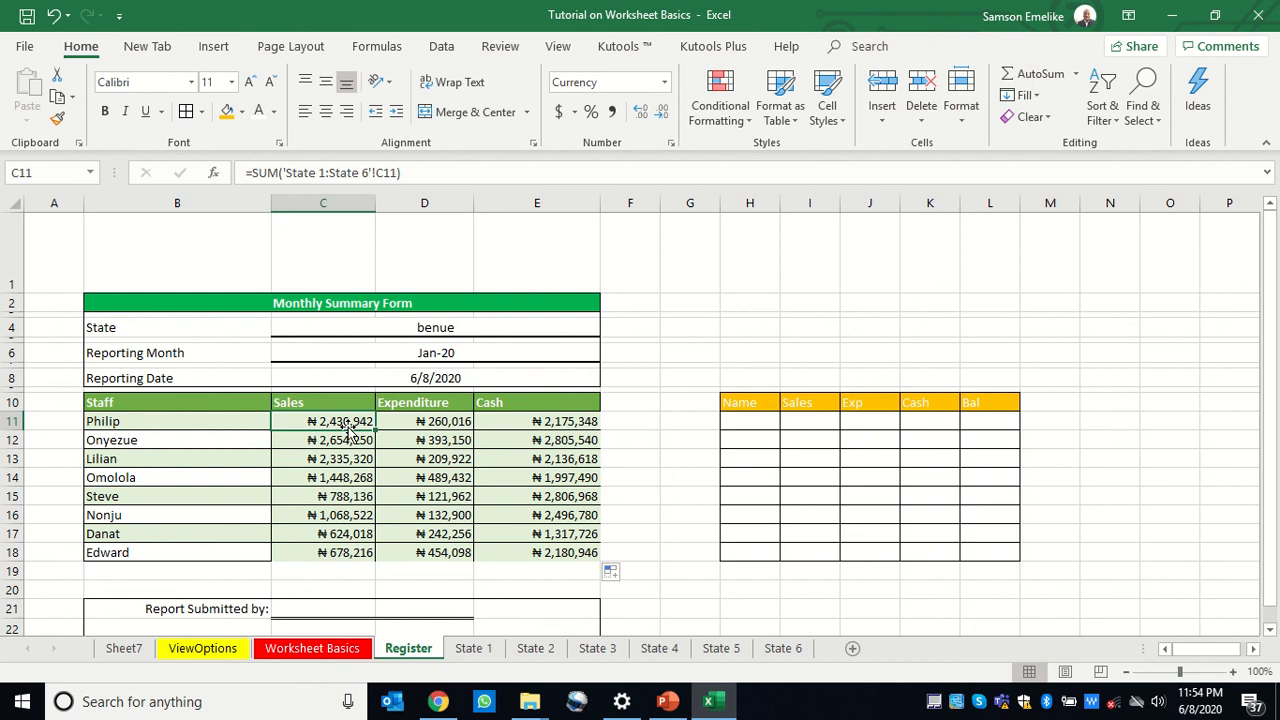
click(474, 648)
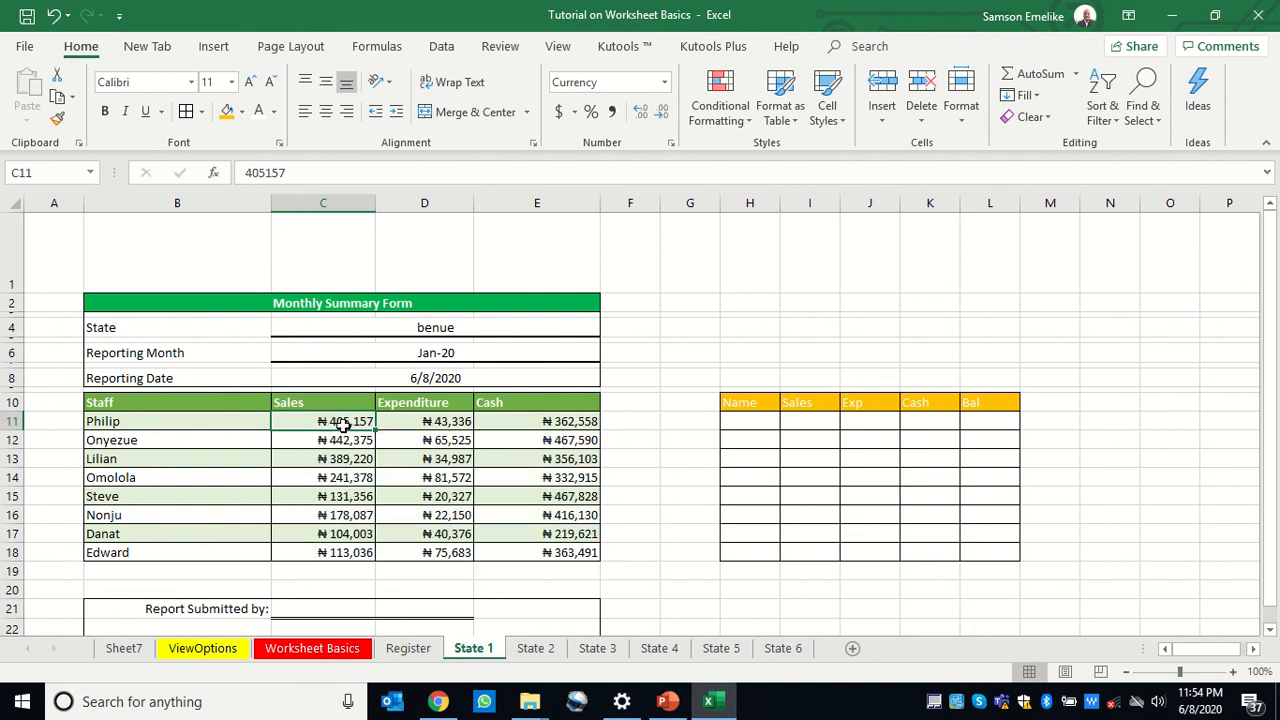
ctrl+click(535, 648)
ctrl+click(535, 648)
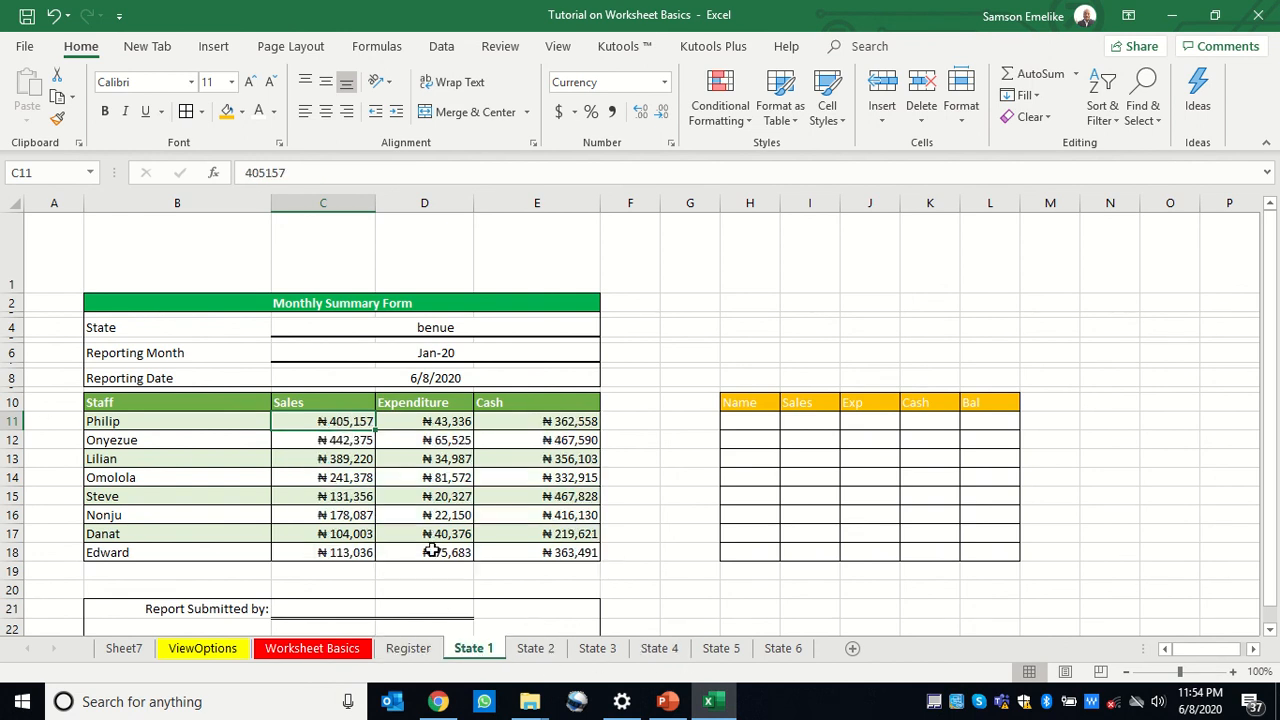